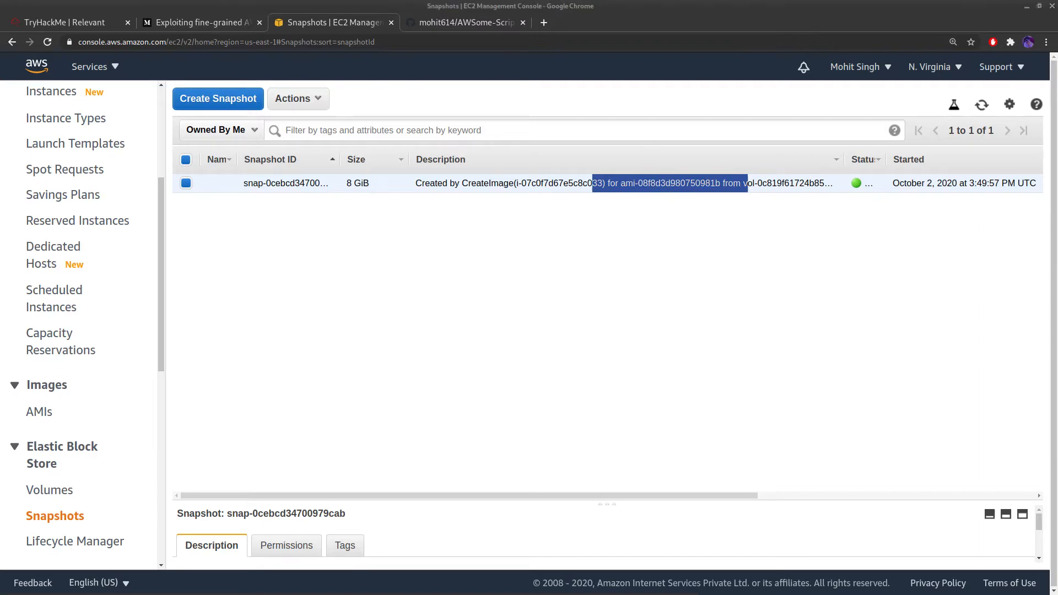
Drag Sublime Text over Chrome so the boto3 AMI-cleanup script.py fills the screen
drag(0, 235, 704, 5)
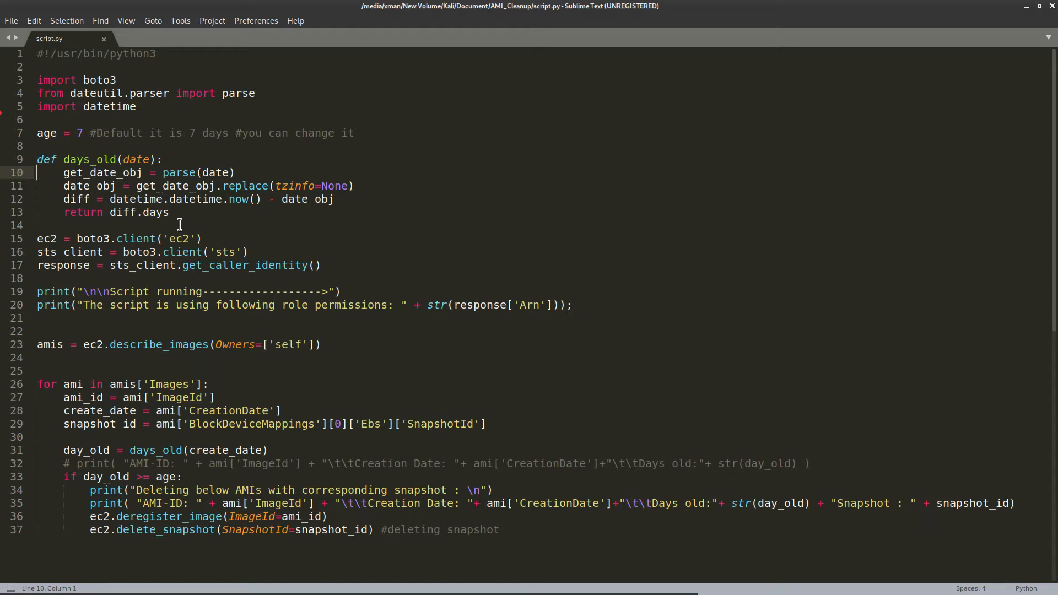
drag(186, 209, 26, 161)
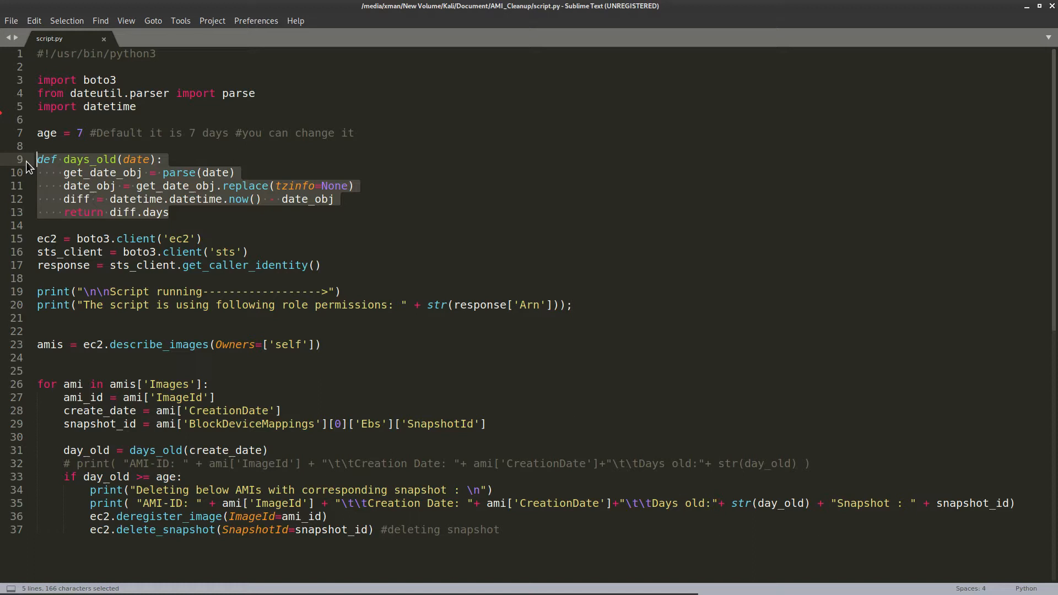
drag(172, 215, 34, 159)
drag(216, 240, 27, 240)
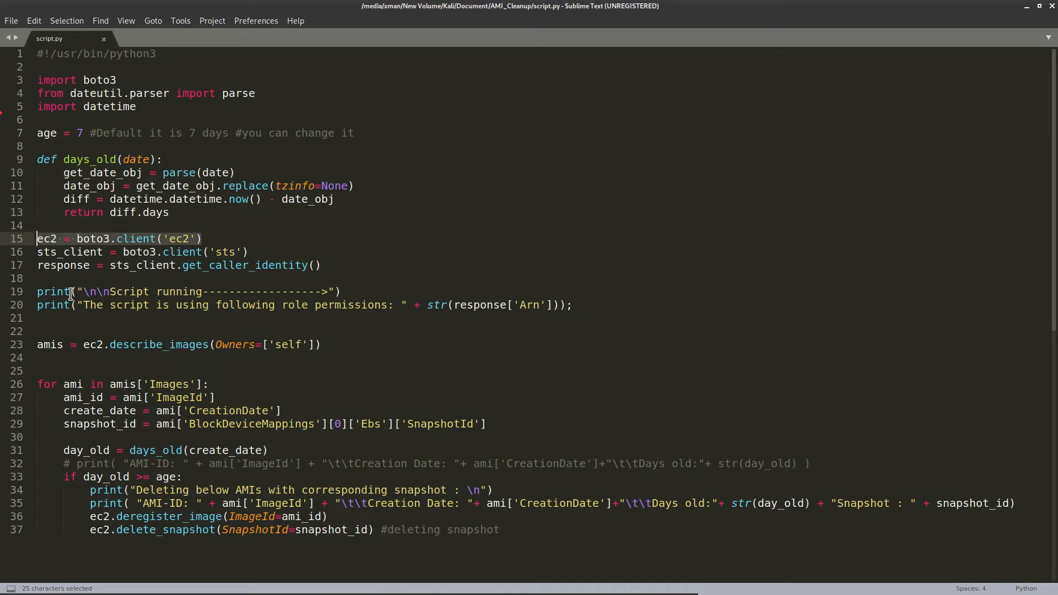
drag(38, 287, 39, 331)
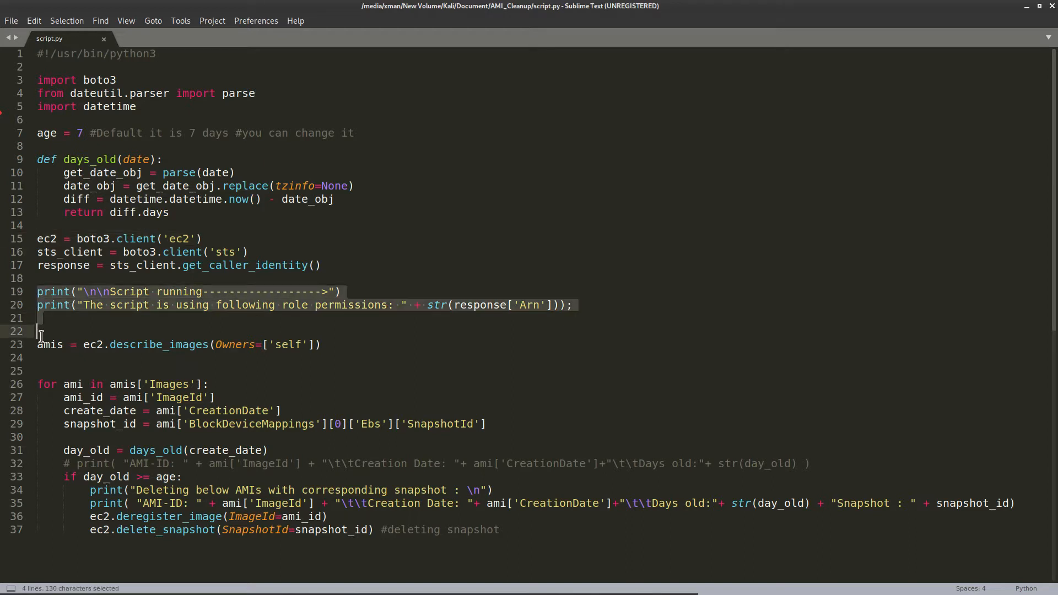
triple_click(34, 346)
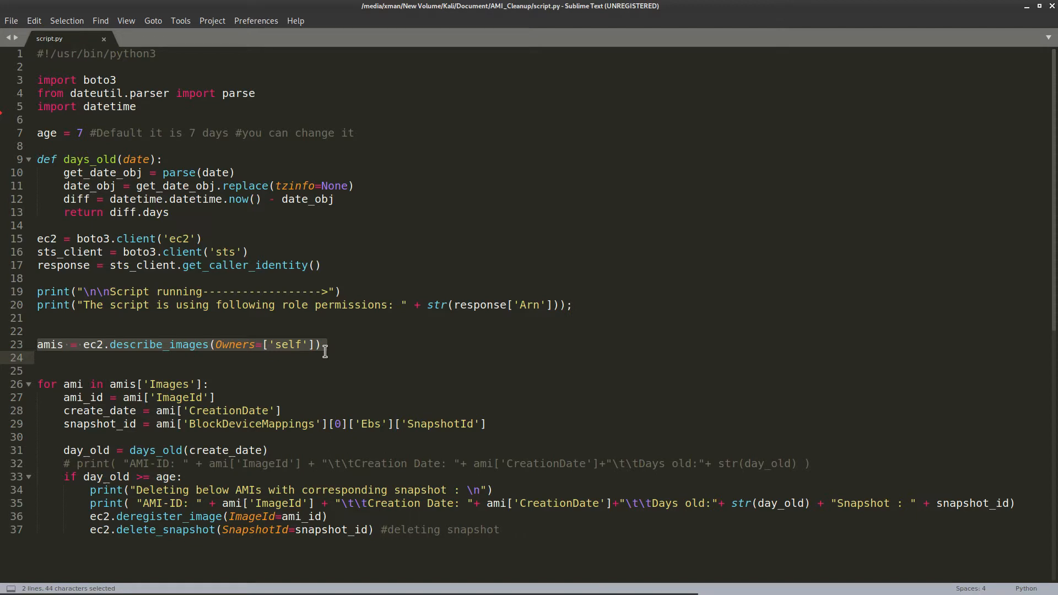
drag(326, 348, 38, 344)
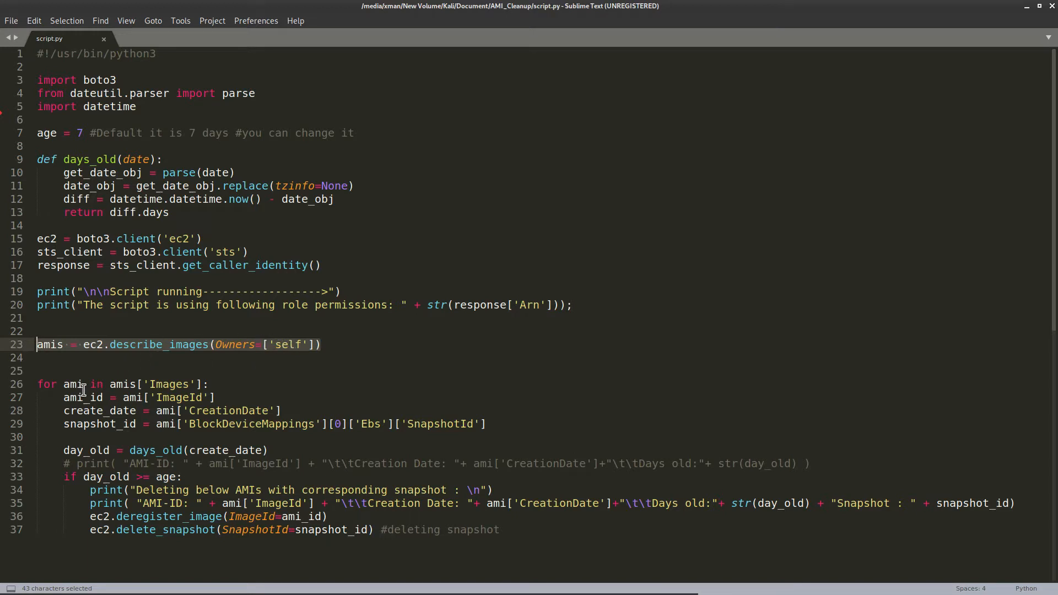
drag(215, 385, 23, 379)
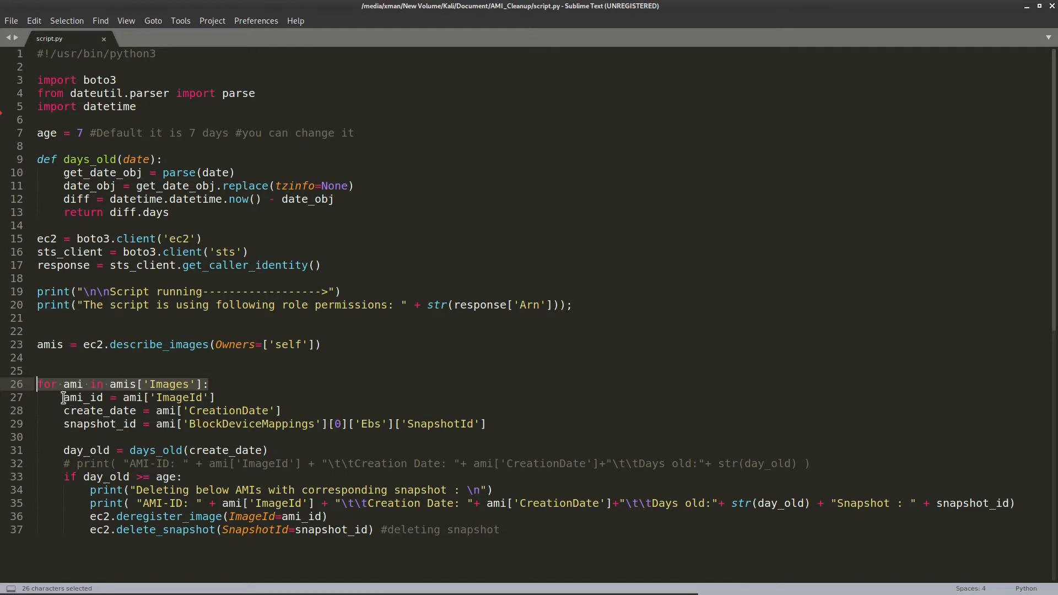
mouse_move(163, 450)
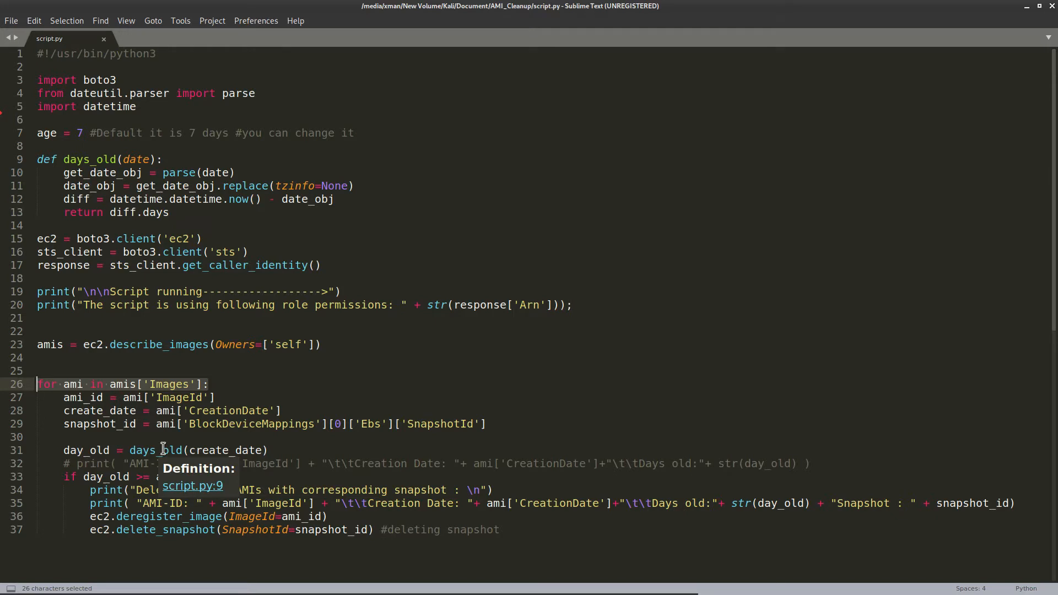
scroll(163, 449, down, 2)
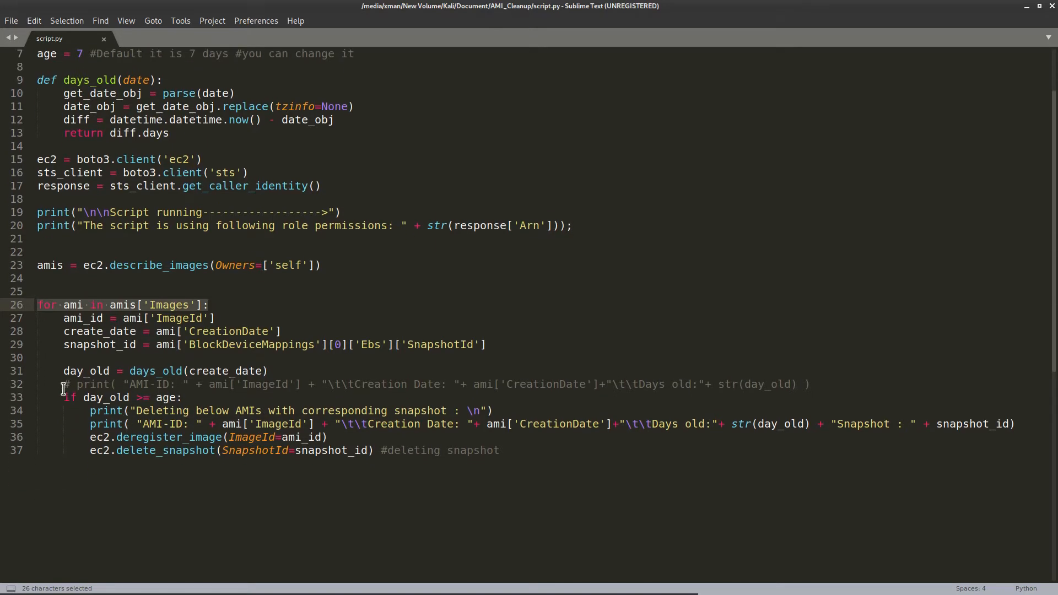
Highlight the day_old calculation, the age check, and the age = 7 setting in script.py
drag(63, 371, 282, 371)
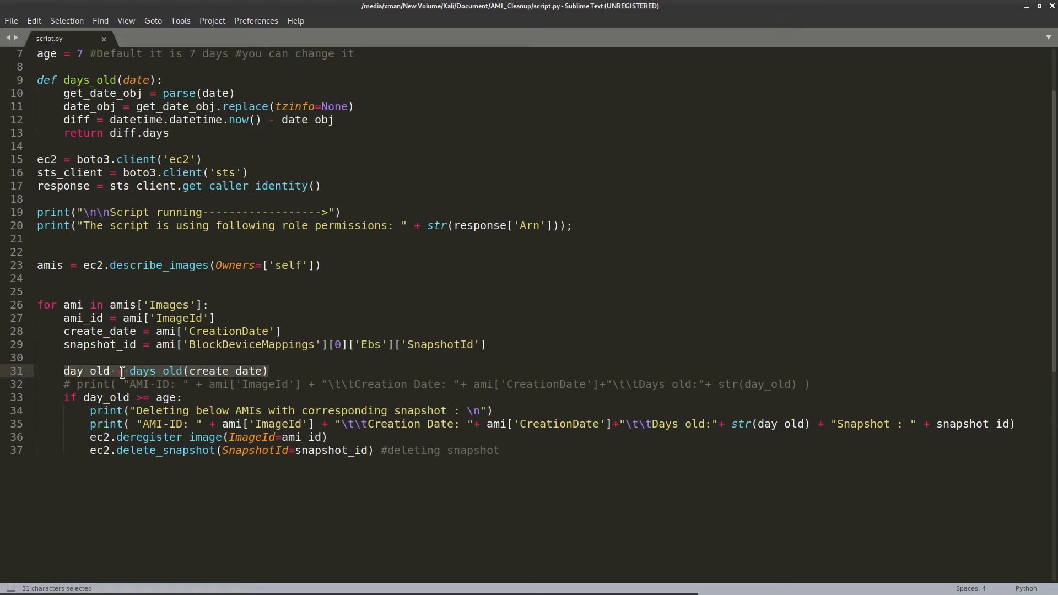
drag(58, 397, 199, 402)
click(169, 398)
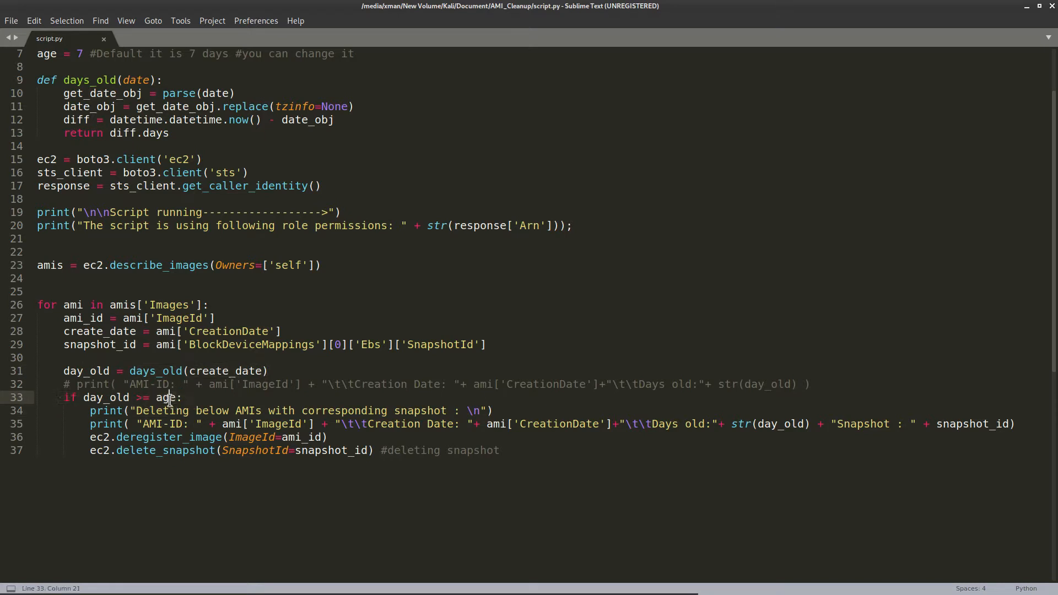
scroll(169, 399, up, 2)
drag(83, 133, 37, 133)
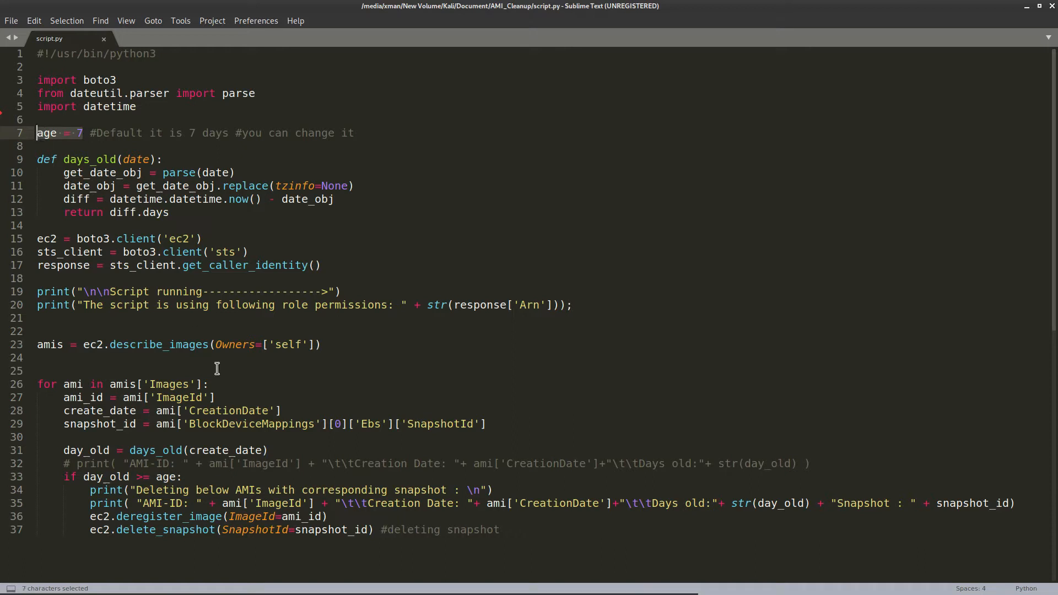
scroll(246, 423, down, 4)
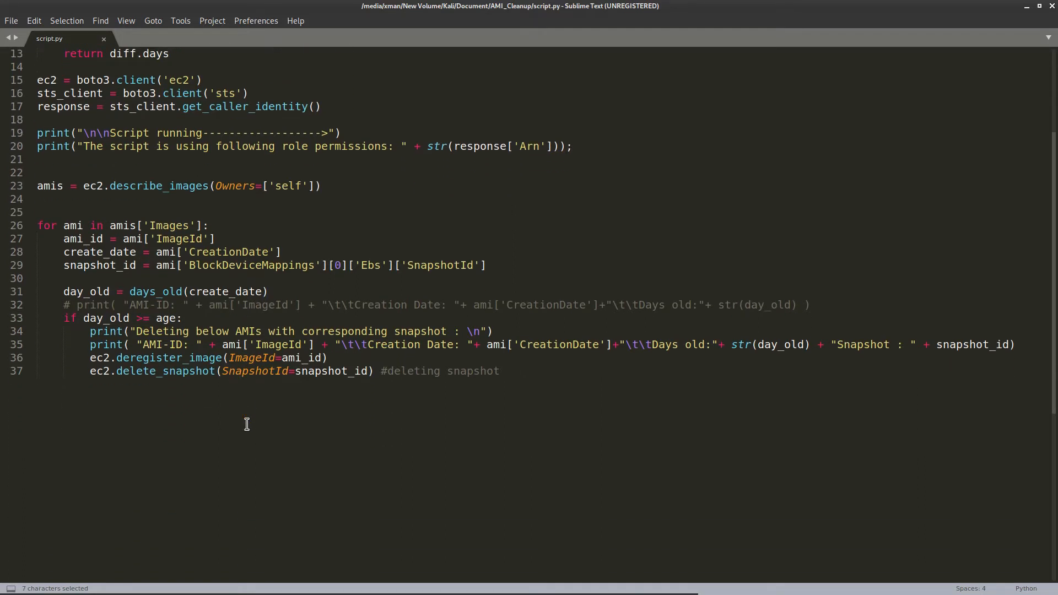
Highlight the deregister and delete snapshot calls, then move the editor aside to reveal Snapshots
drag(90, 358, 401, 375)
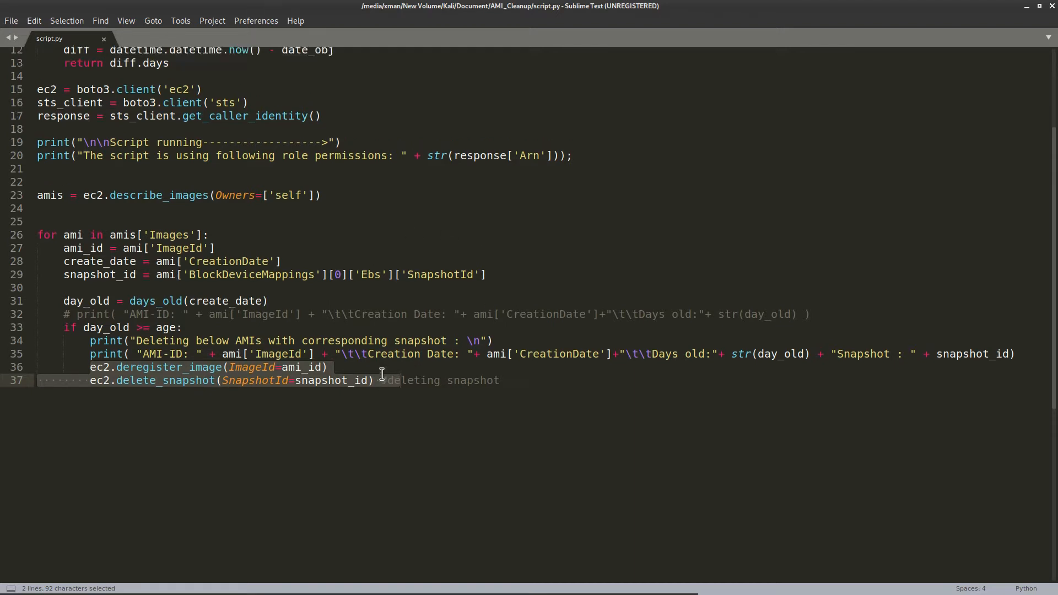
scroll(382, 374, up, 4)
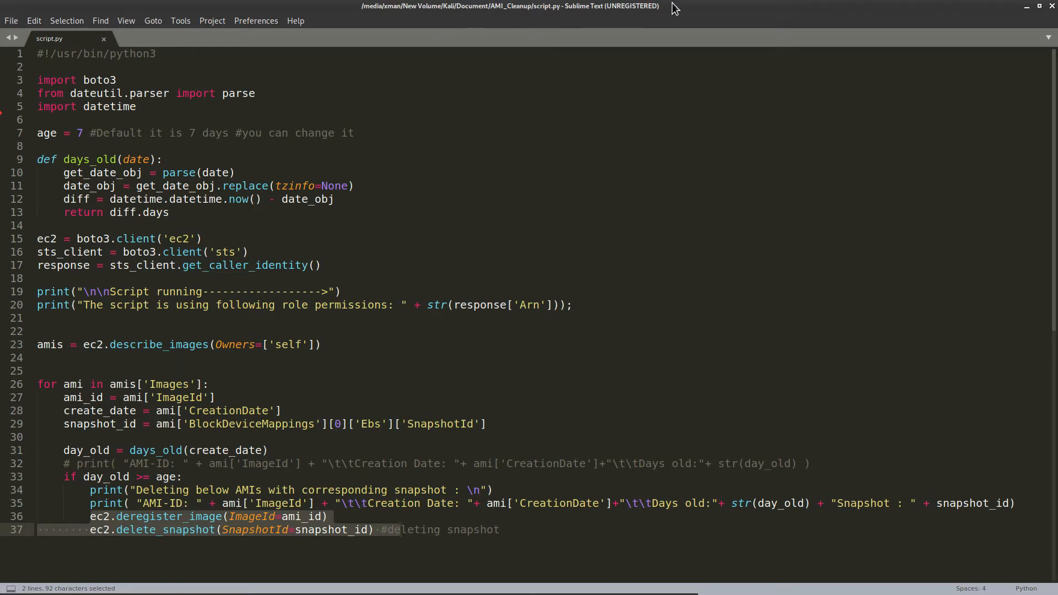
drag(675, 8, 0, 223)
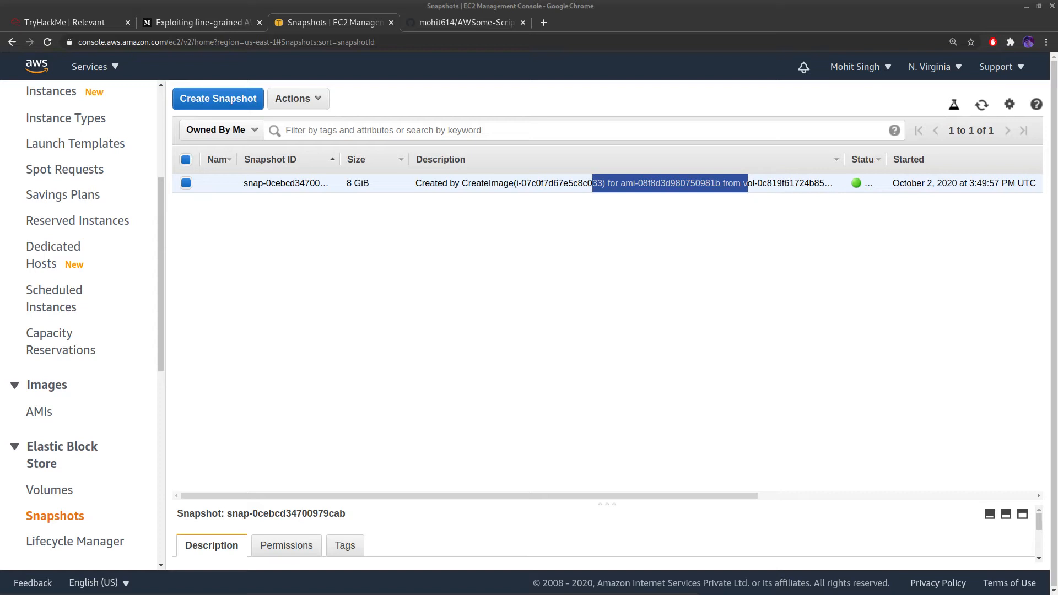
Go to Systems Manager from the Services menu's Recently visited list
scroll(126, 353, up, 4)
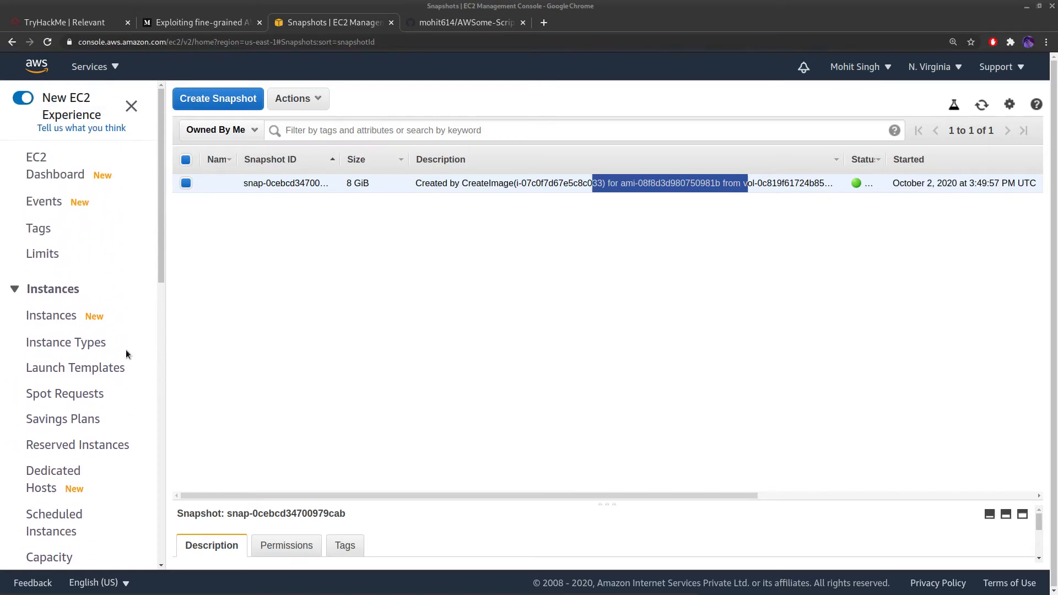
click(91, 66)
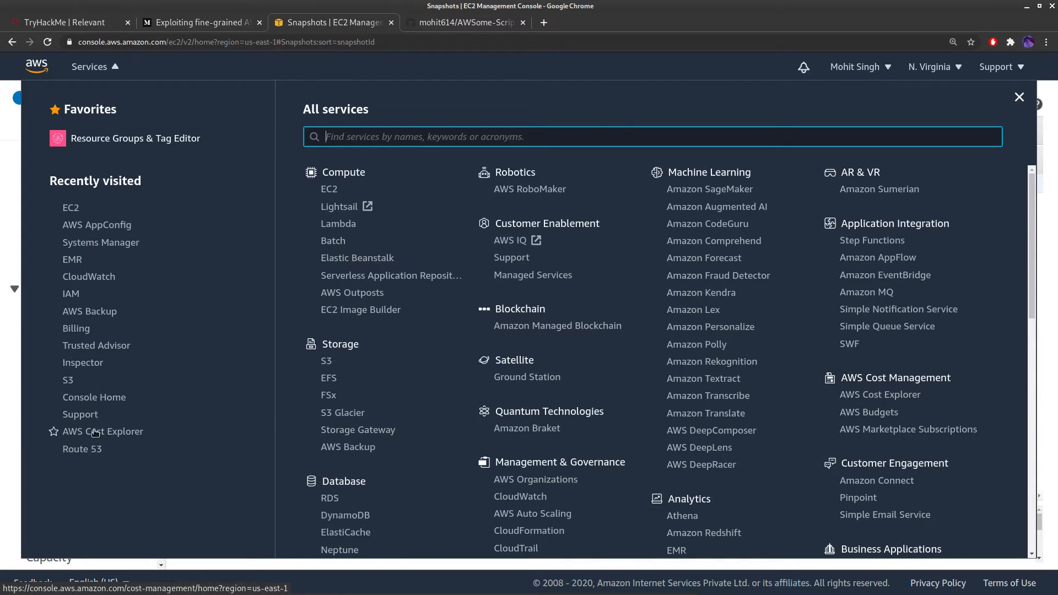
click(113, 247)
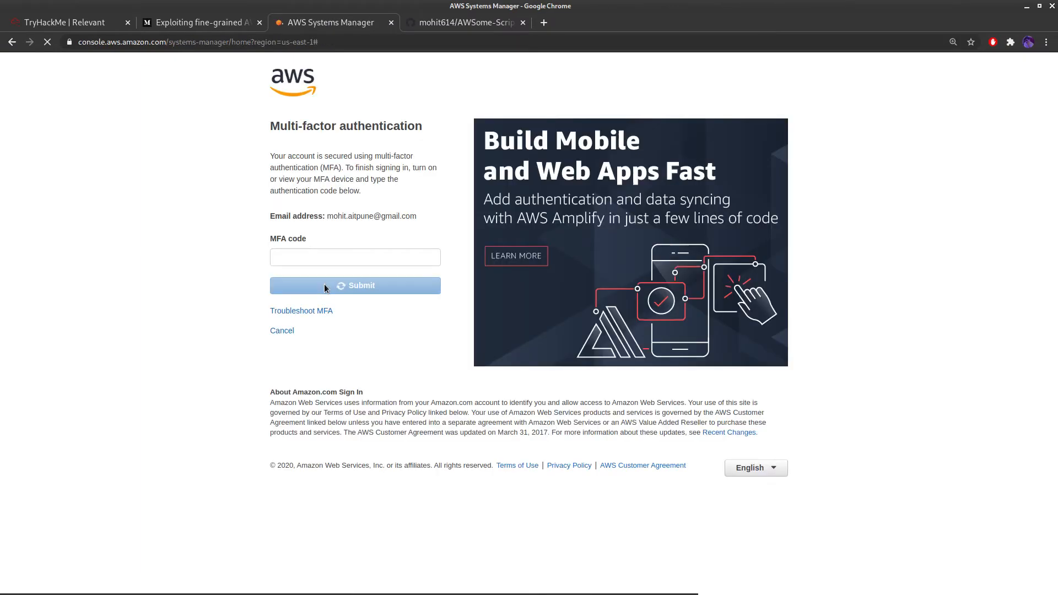
Submit the MFA code to finish signing in to Systems Manager
click(324, 284)
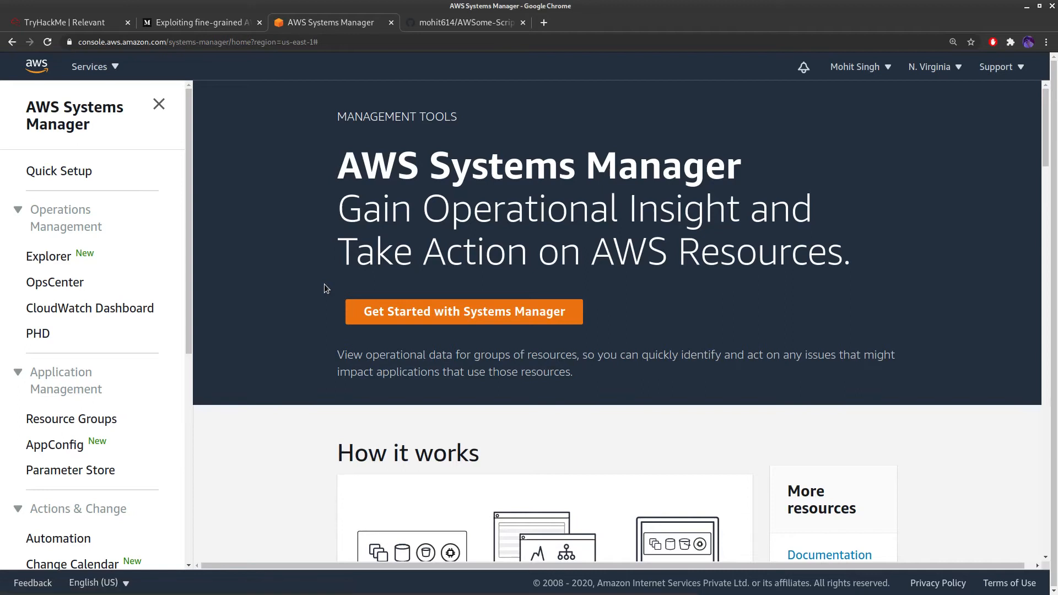
scroll(103, 314, down, 7)
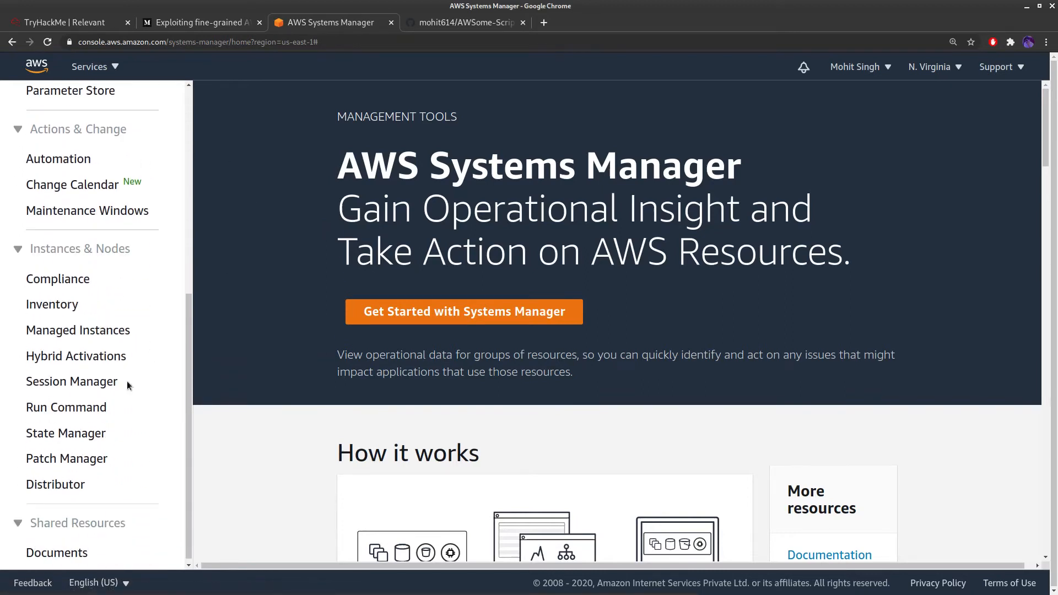
scroll(80, 460, down, 1)
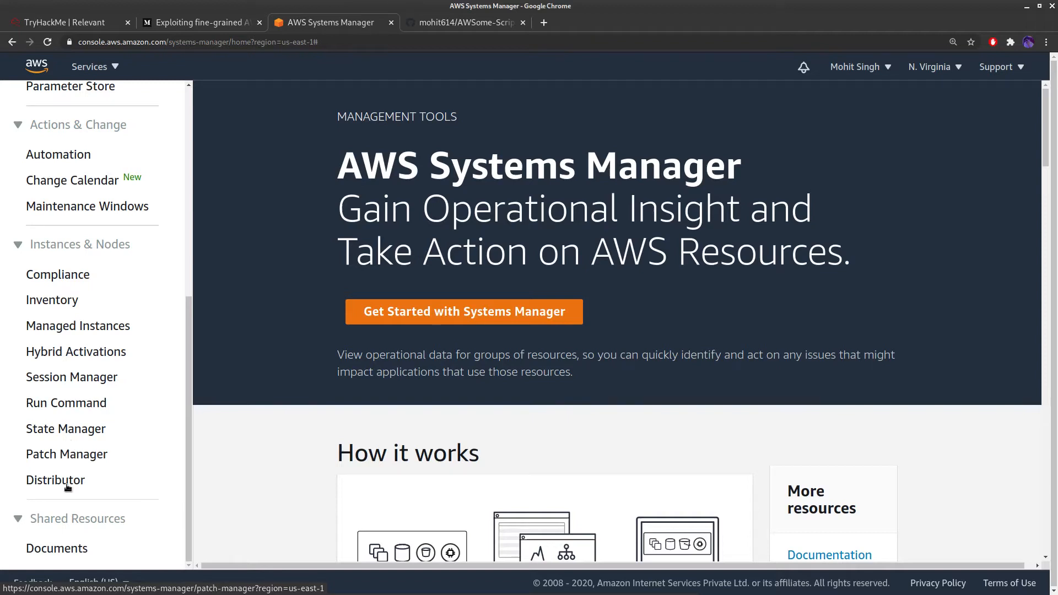
List the Documents owned by me, DeleteAMIs and test, then return to the GitHub repository
click(60, 552)
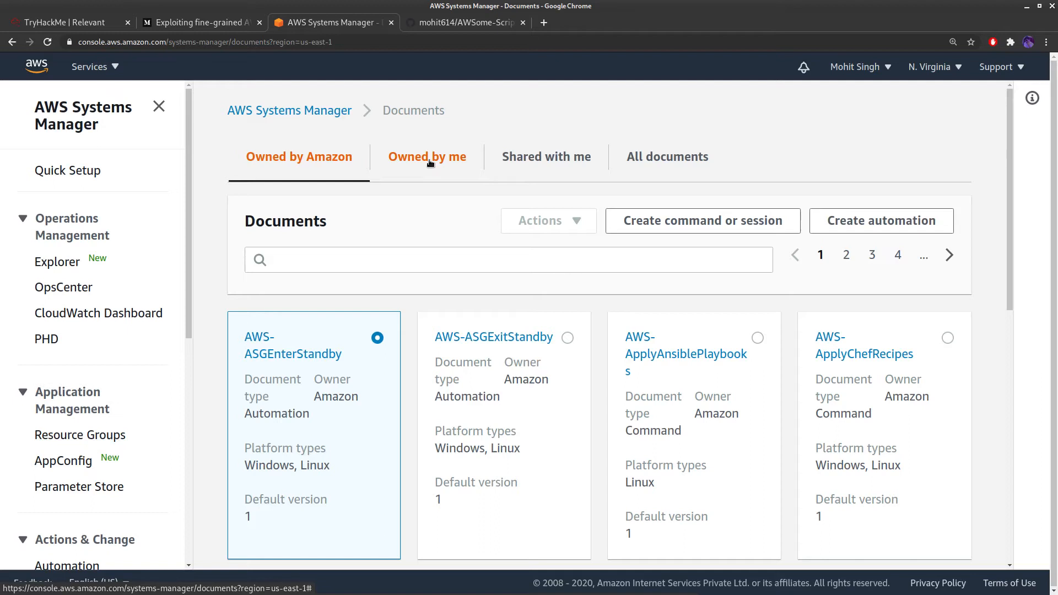
click(430, 161)
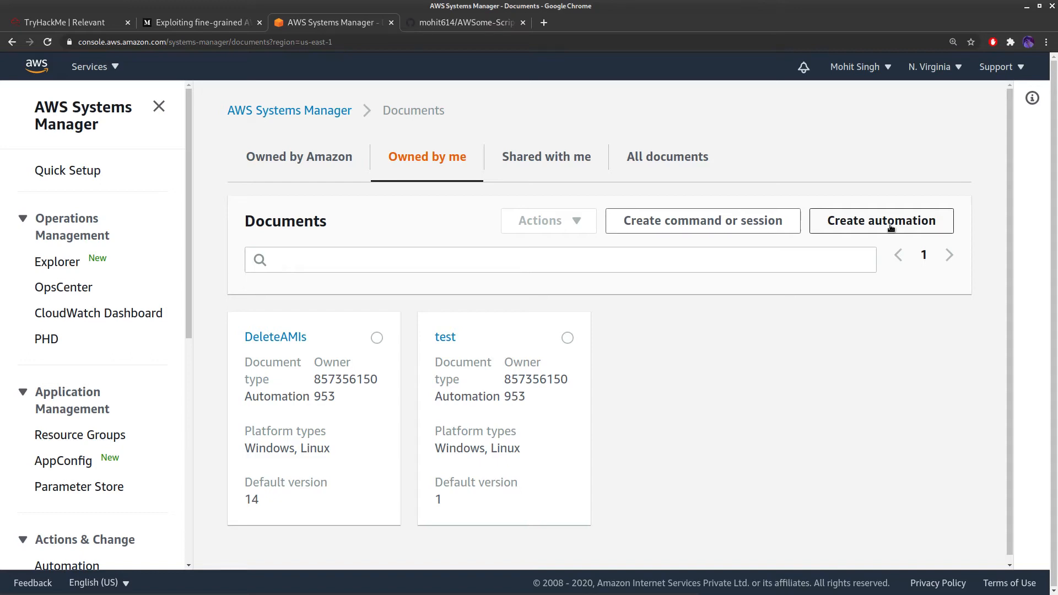
click(479, 24)
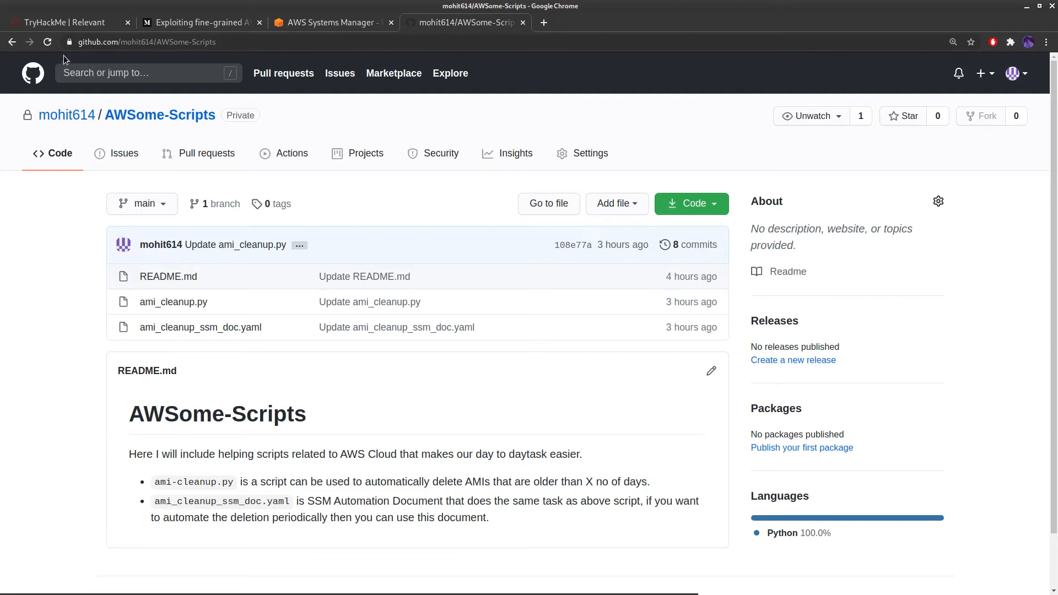
Read ami_cleanup_ssm_doc.yaml on GitHub, then start creating an automation document in Systems Manager
click(74, 45)
click(31, 278)
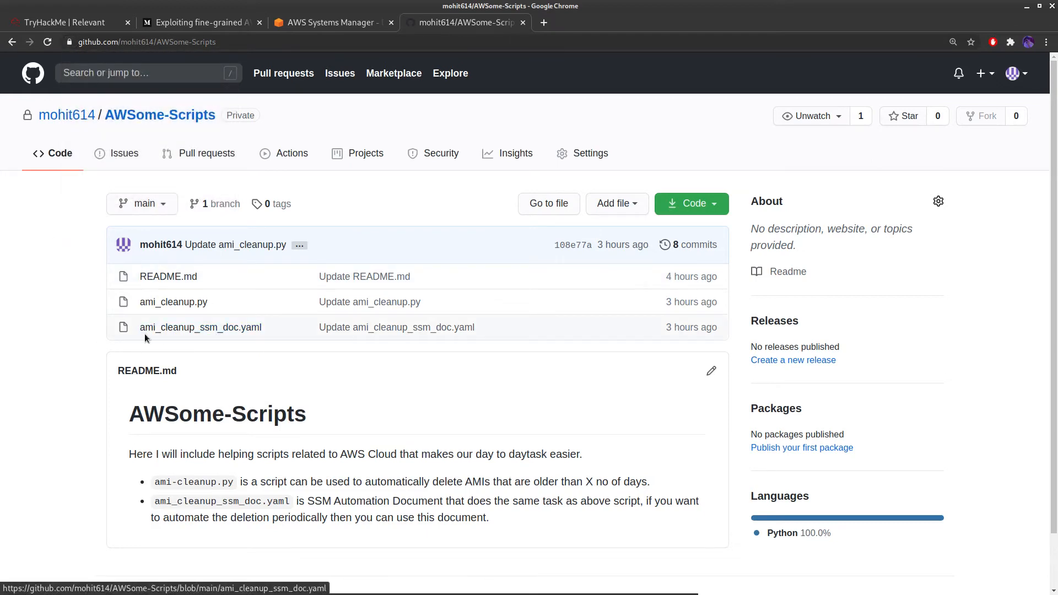
click(213, 331)
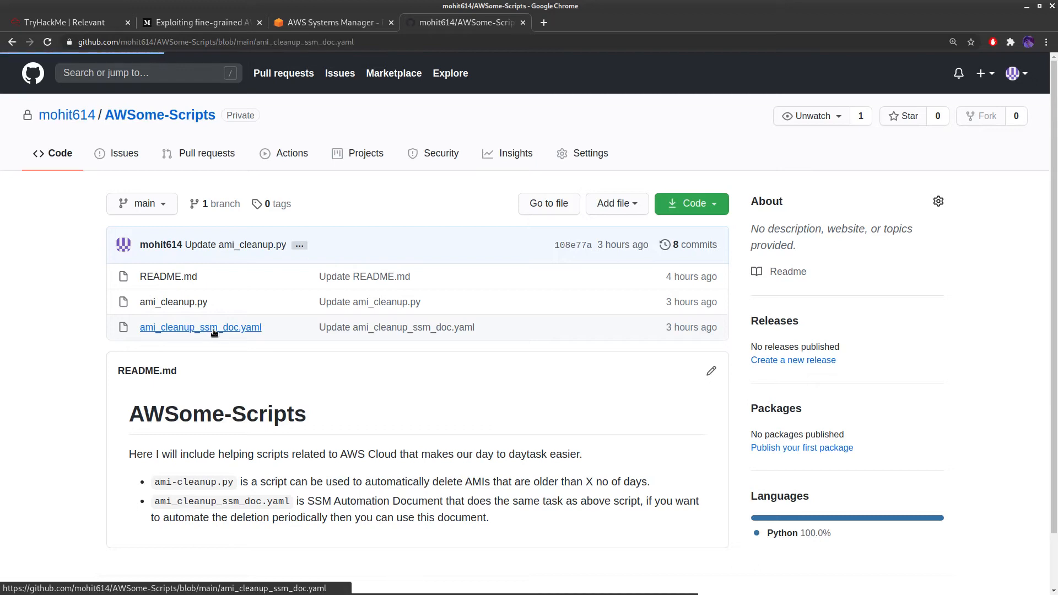
scroll(196, 390, down, 4)
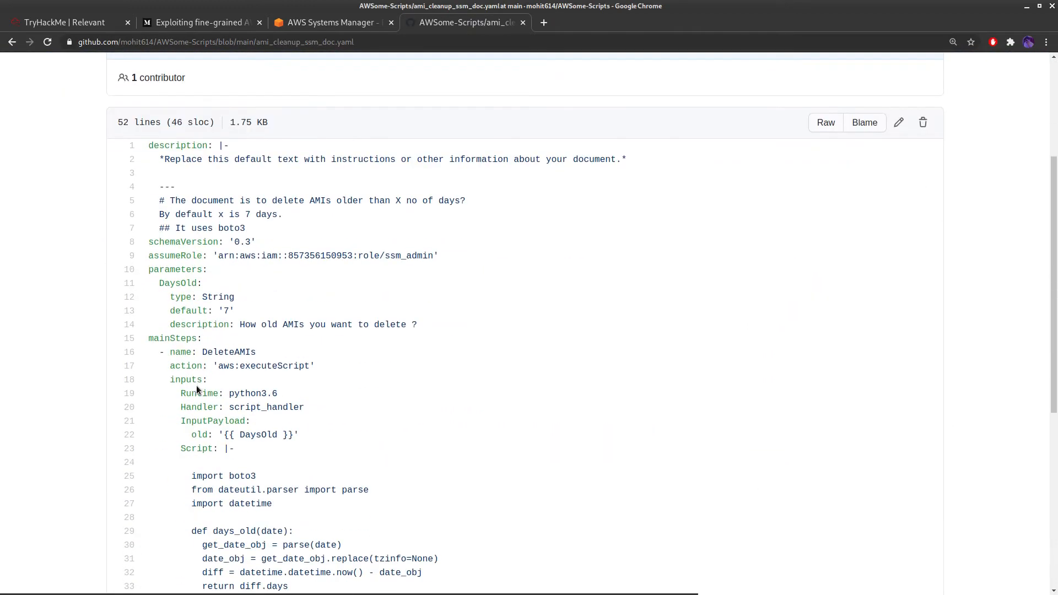
click(338, 25)
click(846, 226)
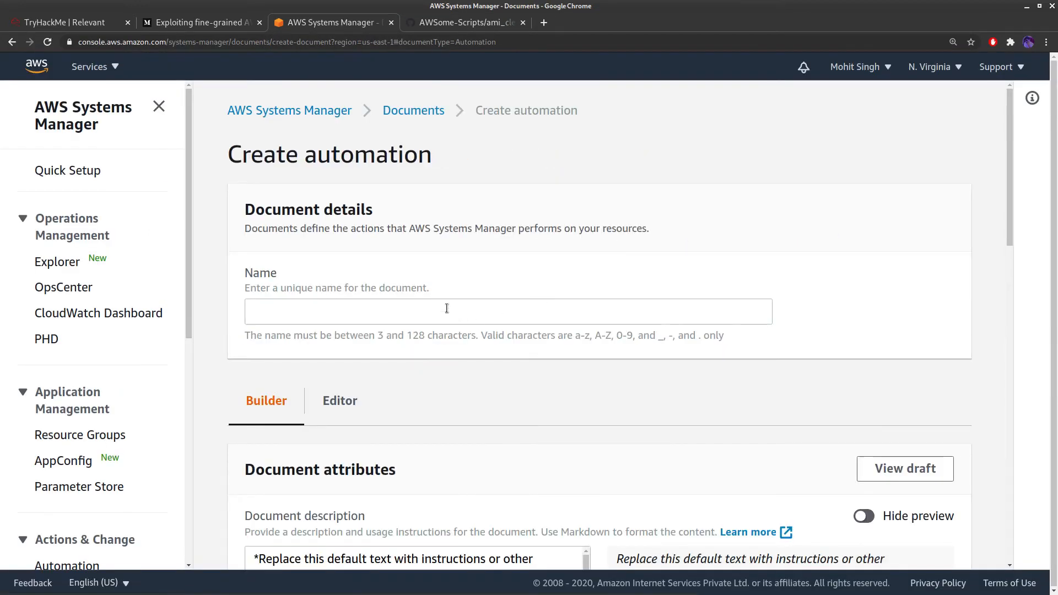
Switch the new automation document to the YAML Editor and unlock it for editing
scroll(446, 307, down, 3)
scroll(391, 210, up, 2)
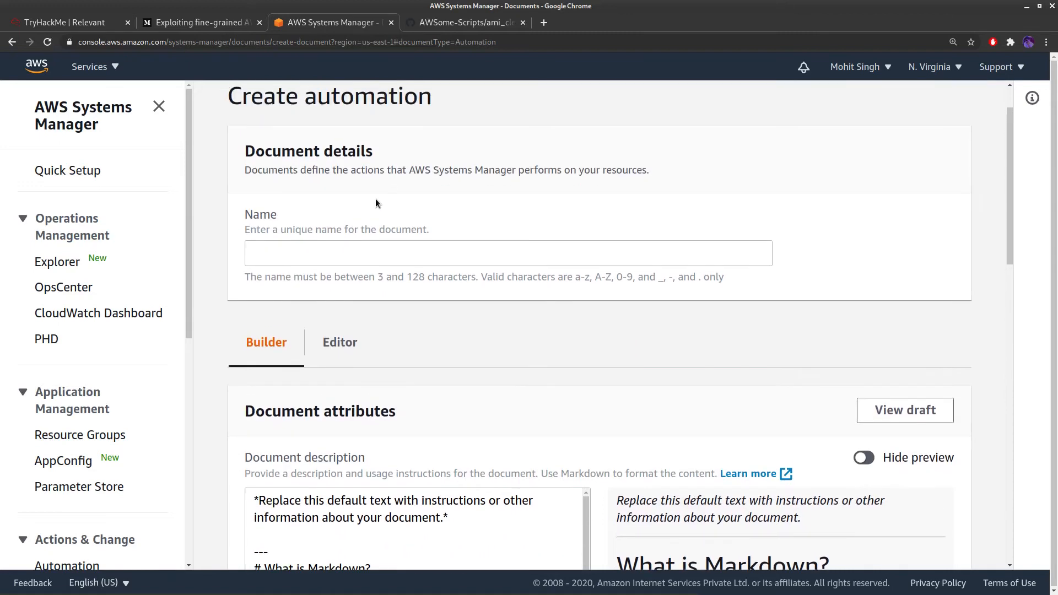
click(332, 252)
click(345, 343)
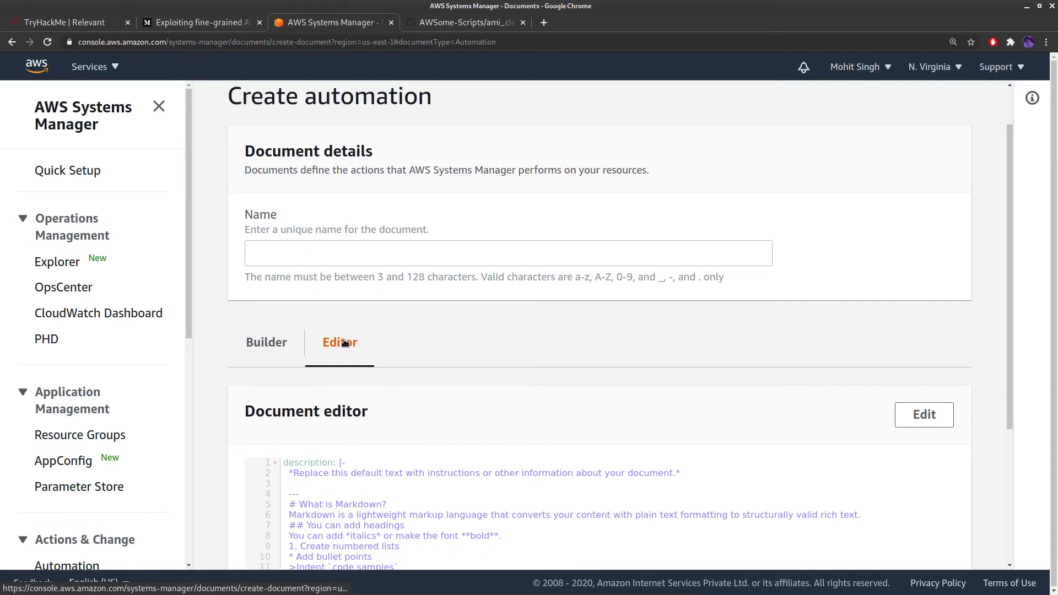
scroll(947, 306, down, 2)
click(949, 298)
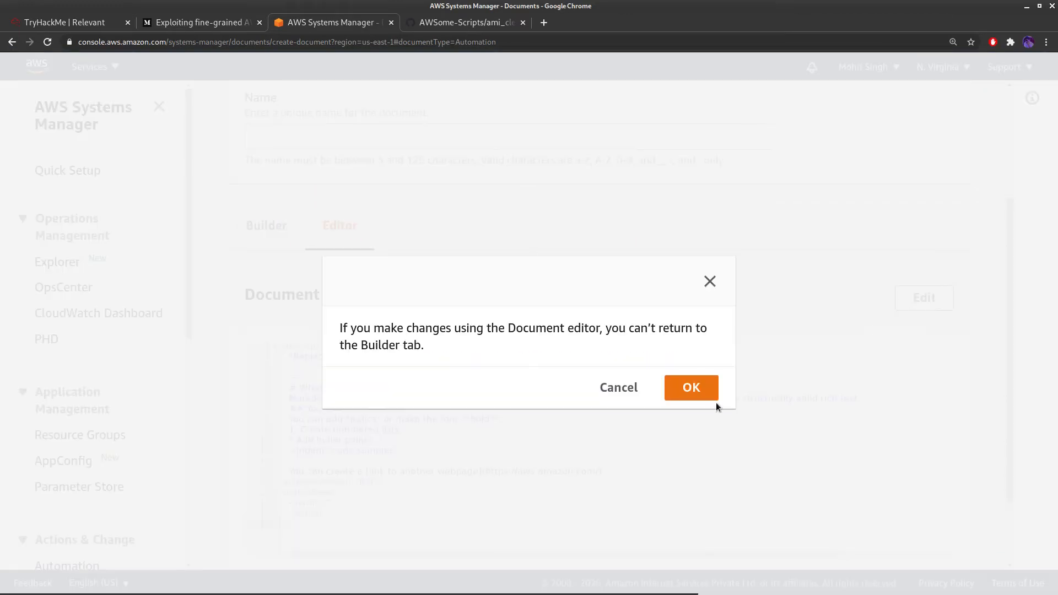
click(703, 382)
Select the default template YAML in the editor, then go back to the GitHub file
drag(346, 527, 230, 294)
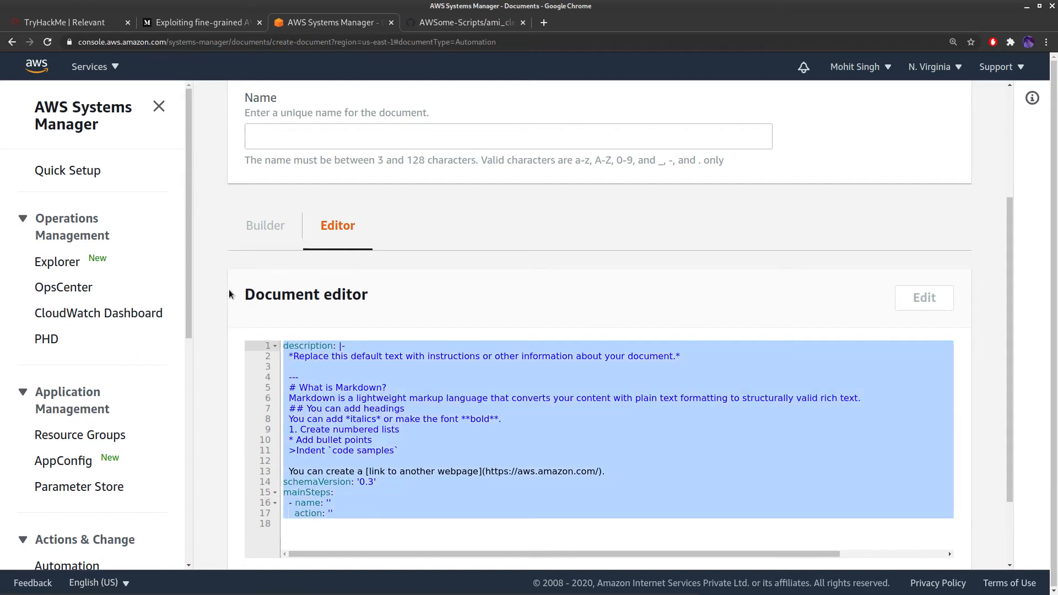
click(349, 433)
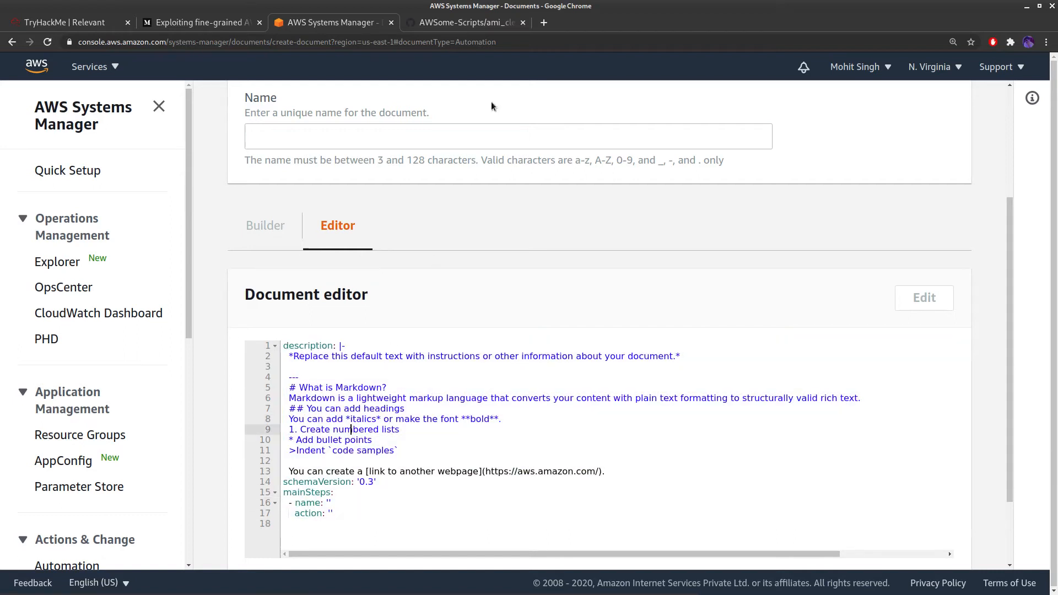
click(471, 28)
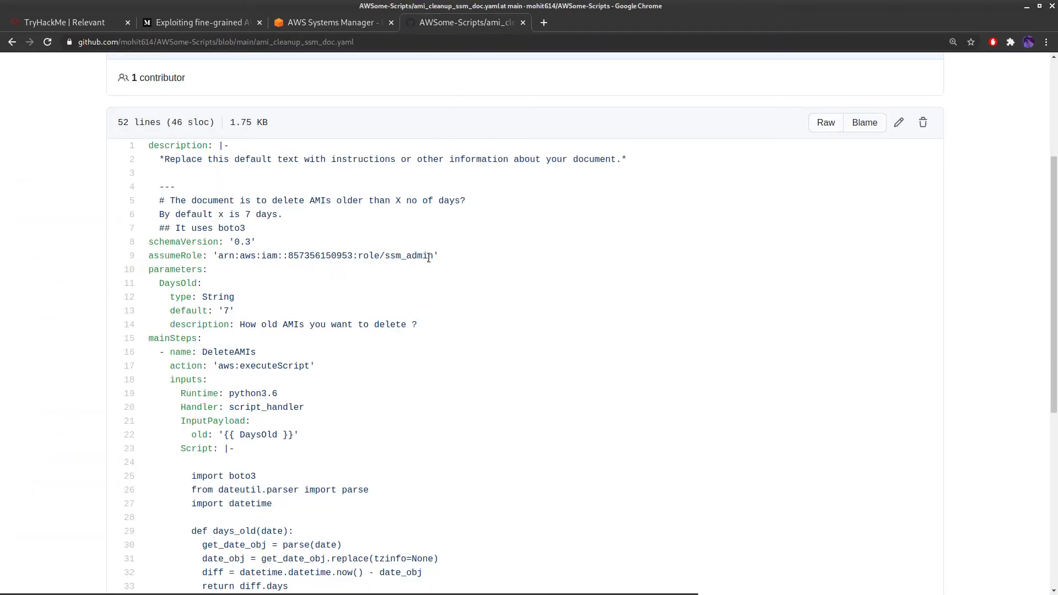
Select the ssm_admin role ARN assigned to assumeRole on line 9
drag(434, 257, 218, 252)
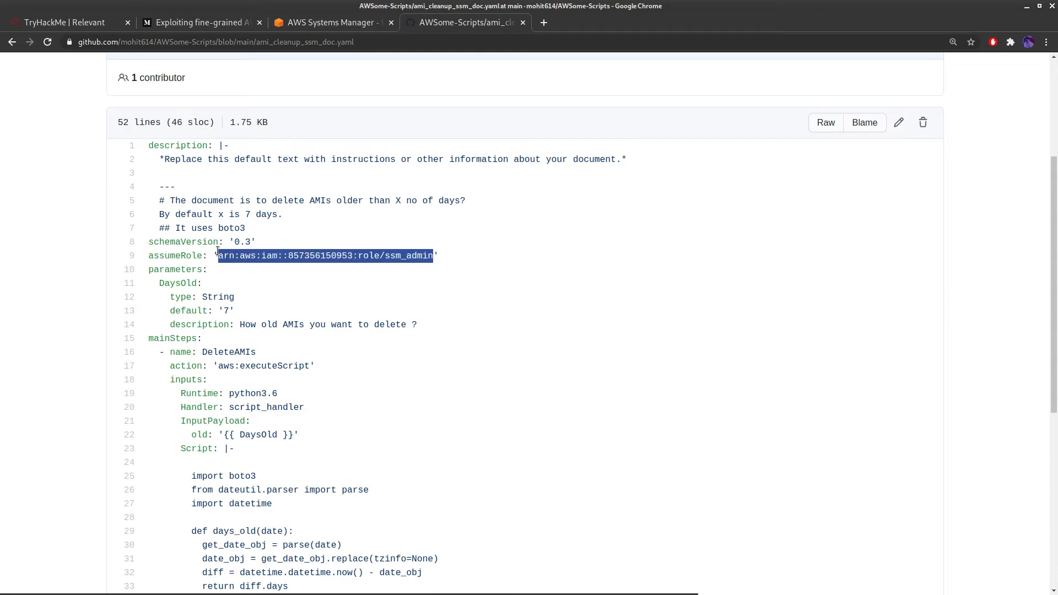
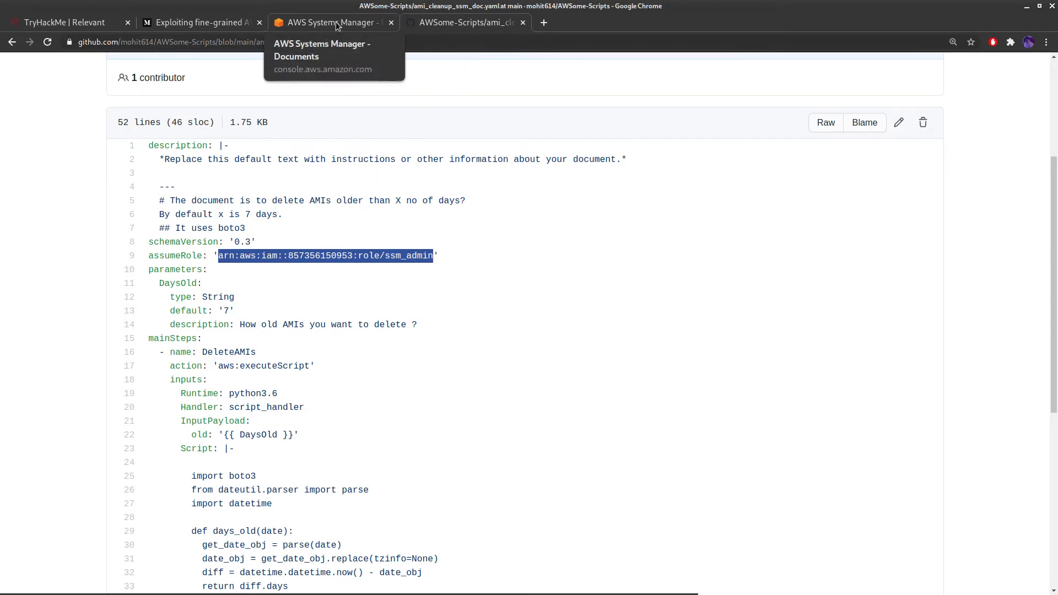
Open the DeleteAMIs document from Systems Manager Documents, filtered to Owned by me
click(358, 22)
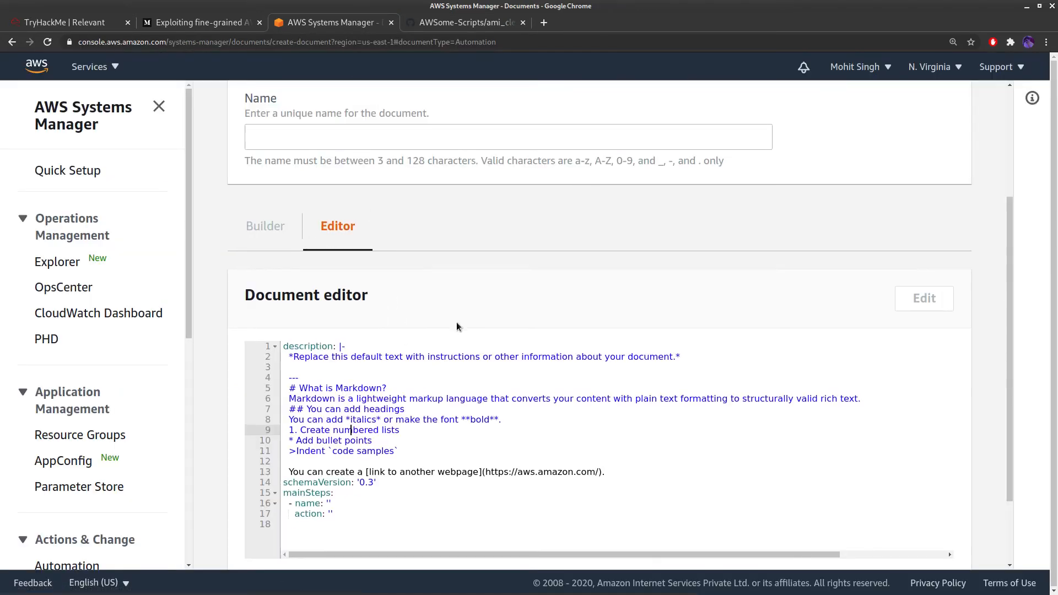
scroll(457, 327, up, 3)
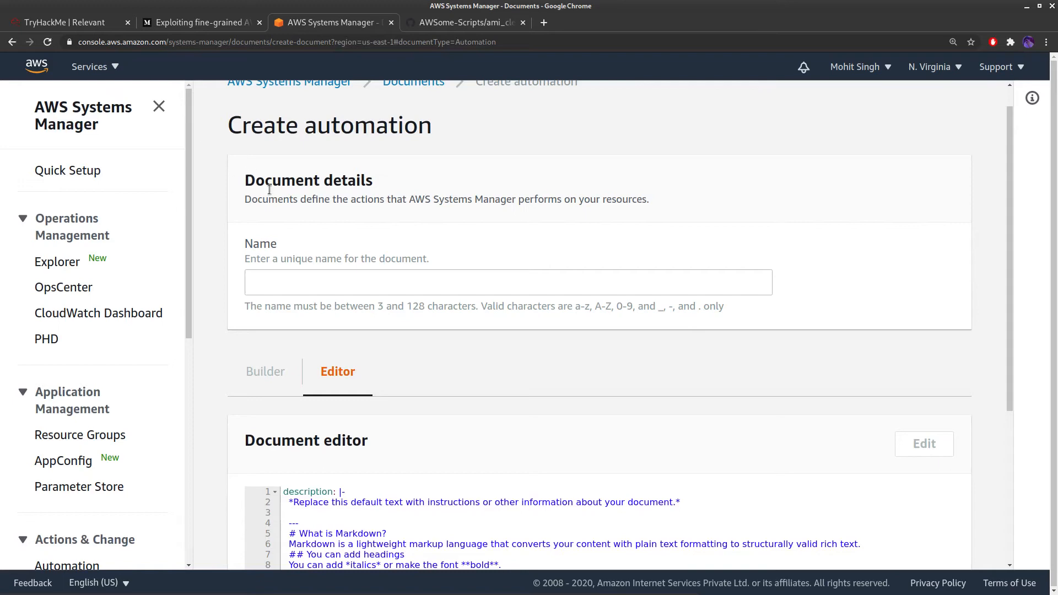
scroll(254, 173, up, 1)
click(322, 109)
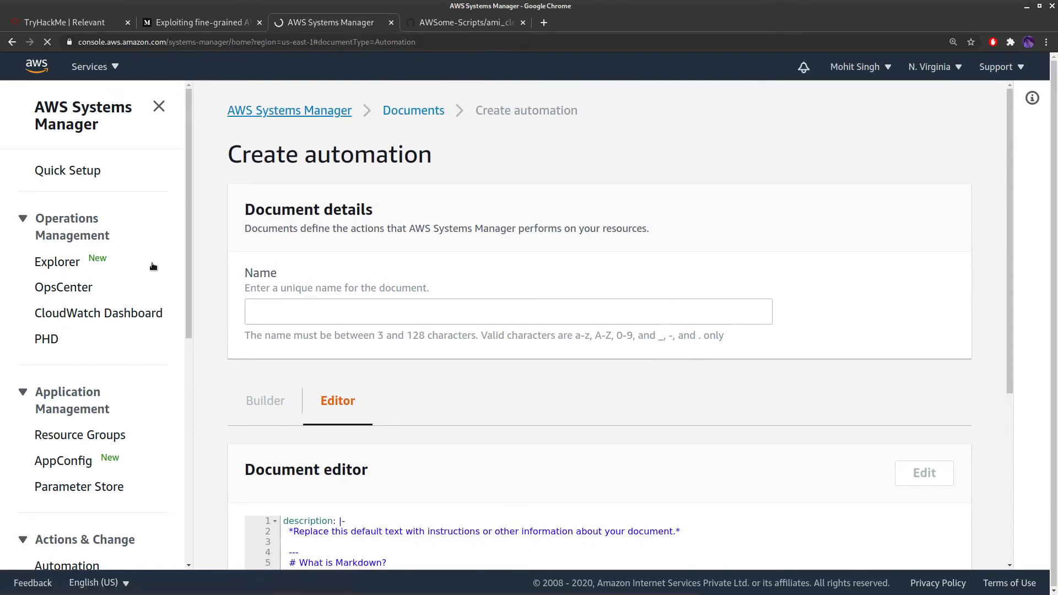
scroll(69, 518, down, 5)
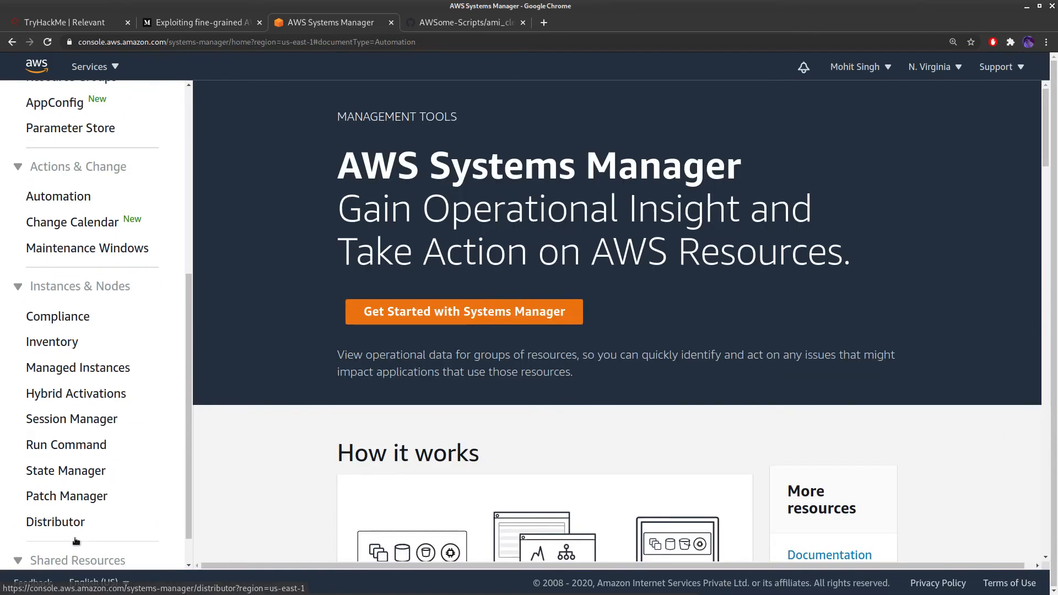
scroll(76, 547, down, 2)
click(56, 547)
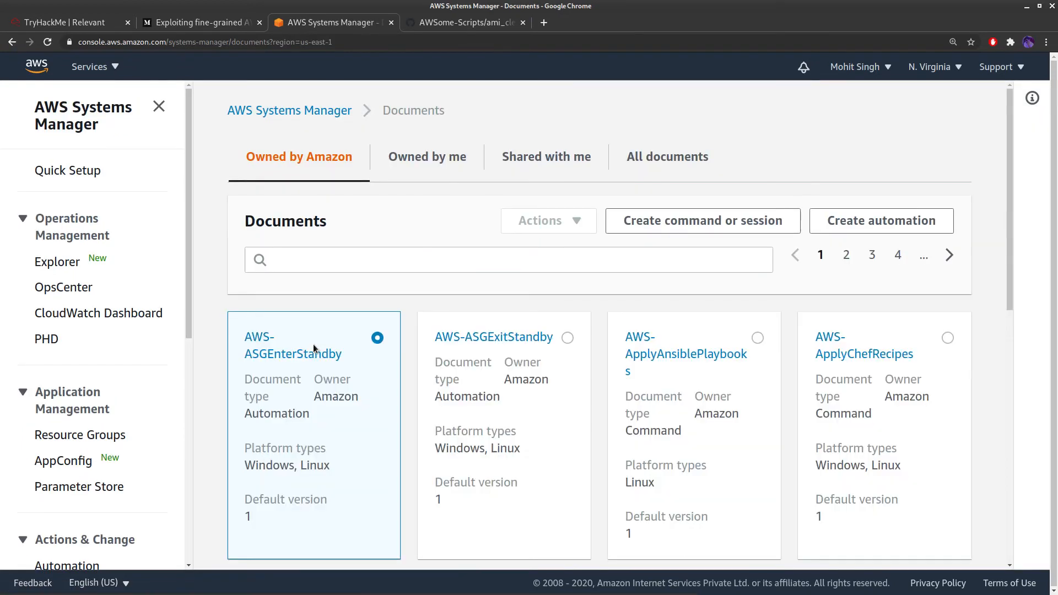
click(451, 160)
click(284, 337)
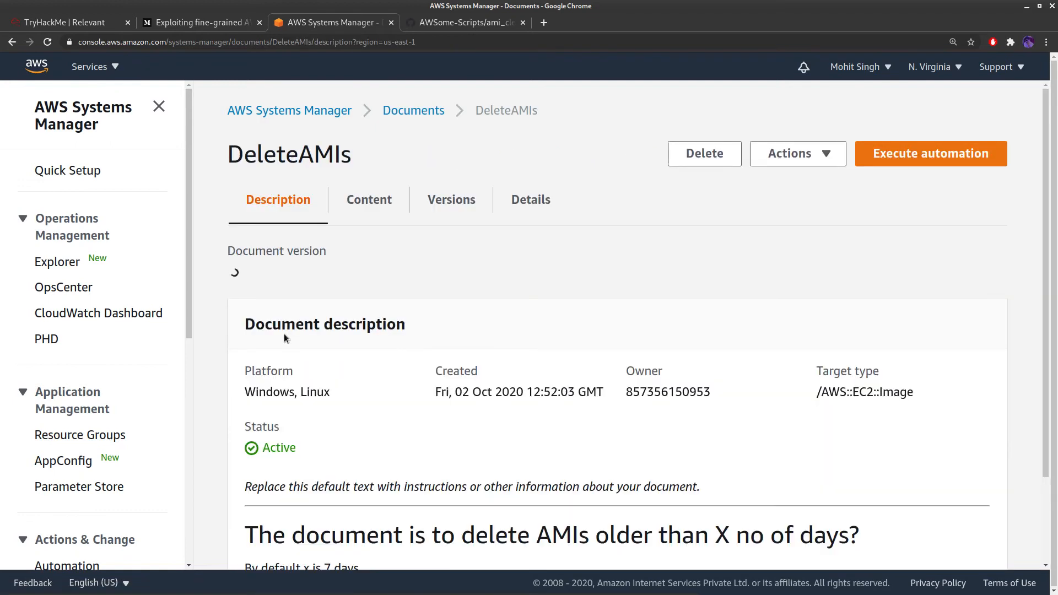
Expand the DeleteAMIs step inputs and read through its Python script
scroll(382, 330, down, 5)
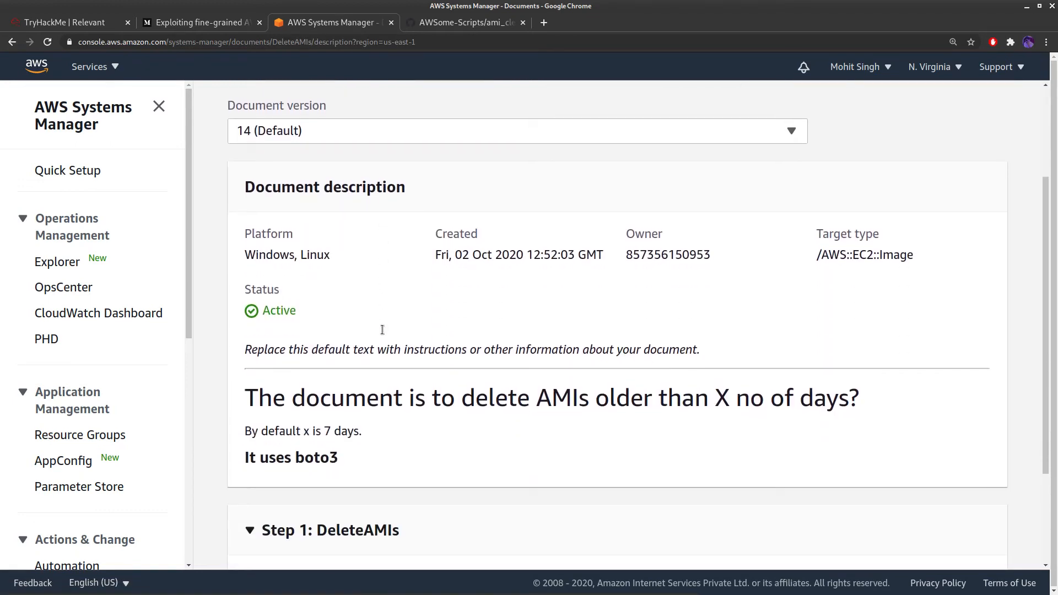
click(300, 489)
scroll(373, 393, down, 6)
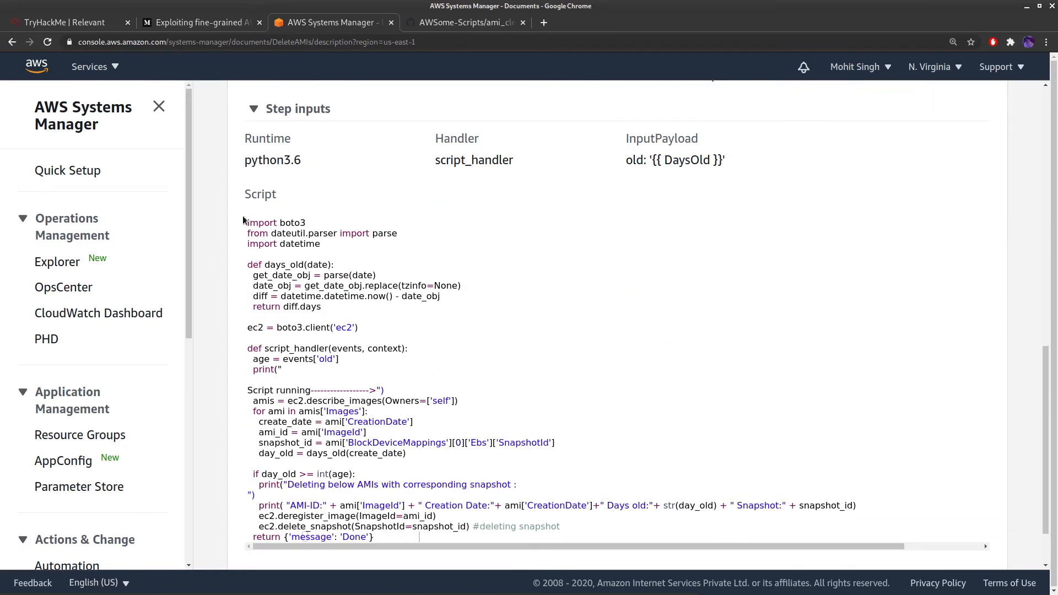
scroll(356, 496, down, 2)
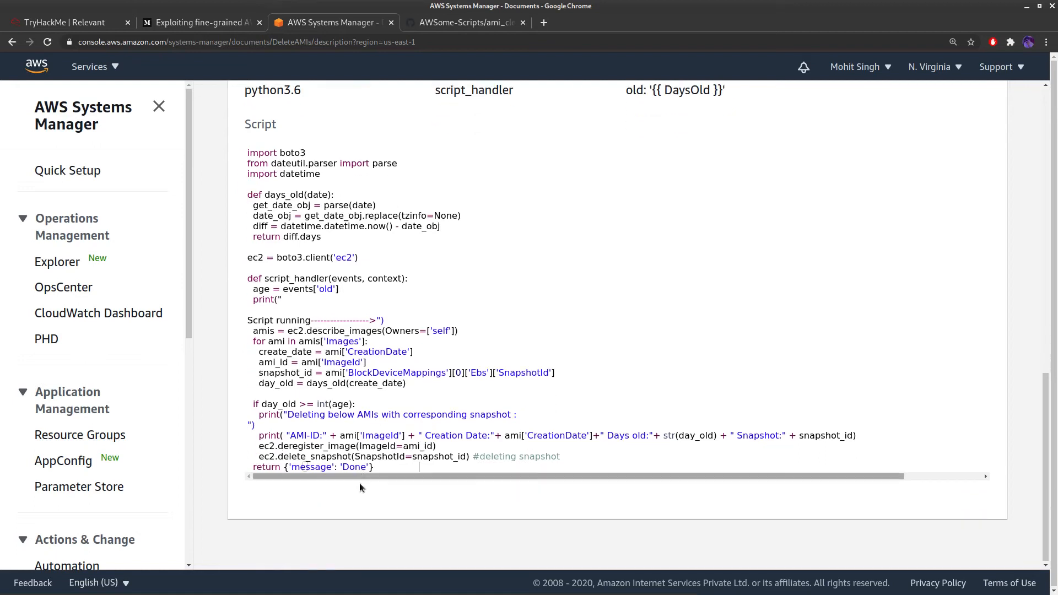
drag(246, 154, 398, 482)
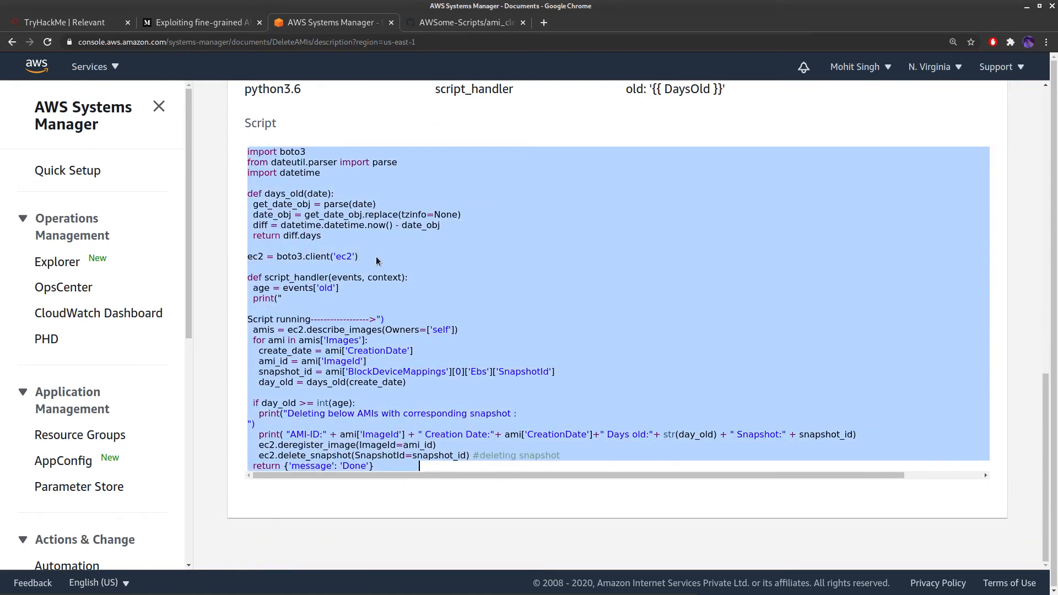
scroll(385, 334, up, 4)
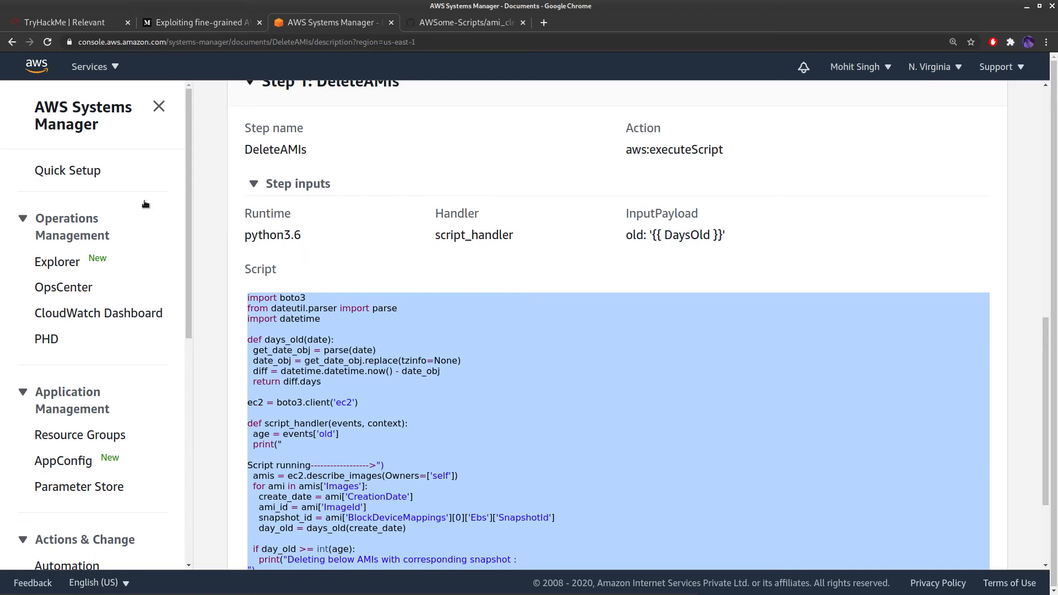
scroll(472, 313, up, 5)
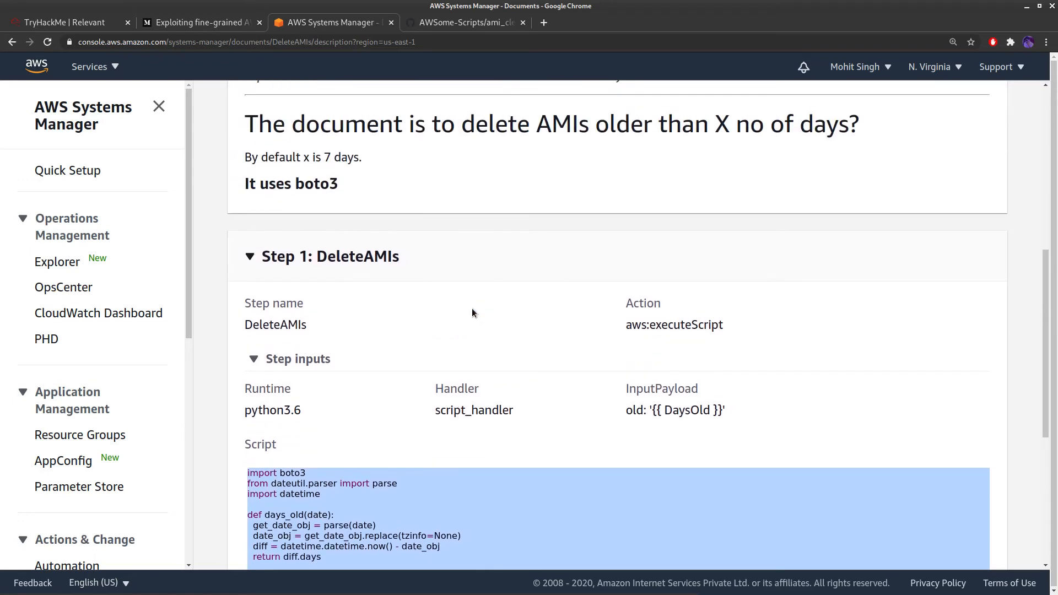
scroll(472, 313, up, 4)
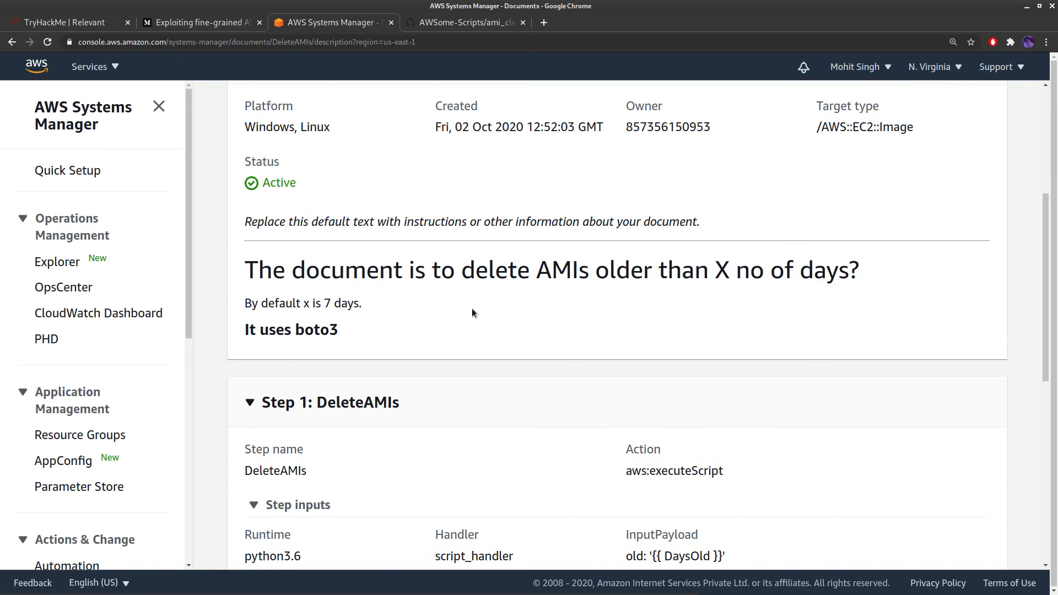
scroll(471, 313, up, 3)
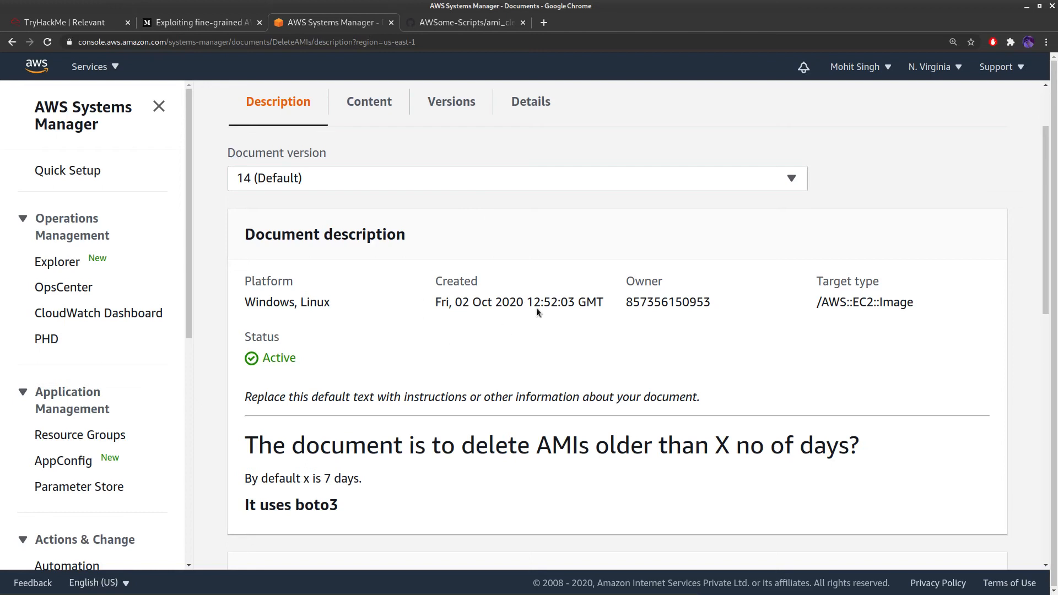
scroll(524, 318, up, 2)
Execute the DeleteAMIs automation with DaysOld changed from 7 to 0
click(913, 164)
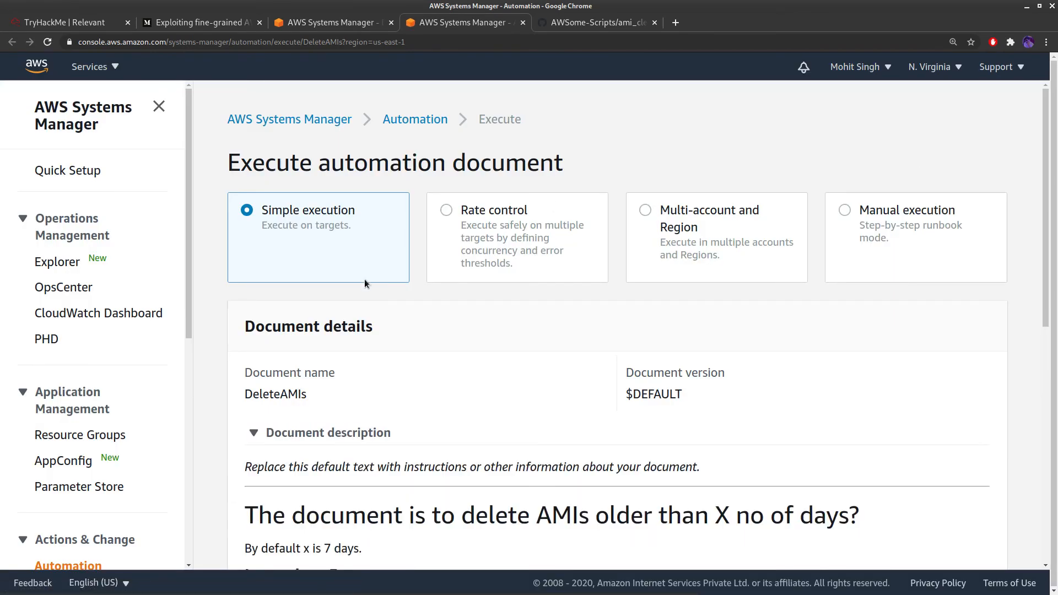
scroll(370, 314, down, 7)
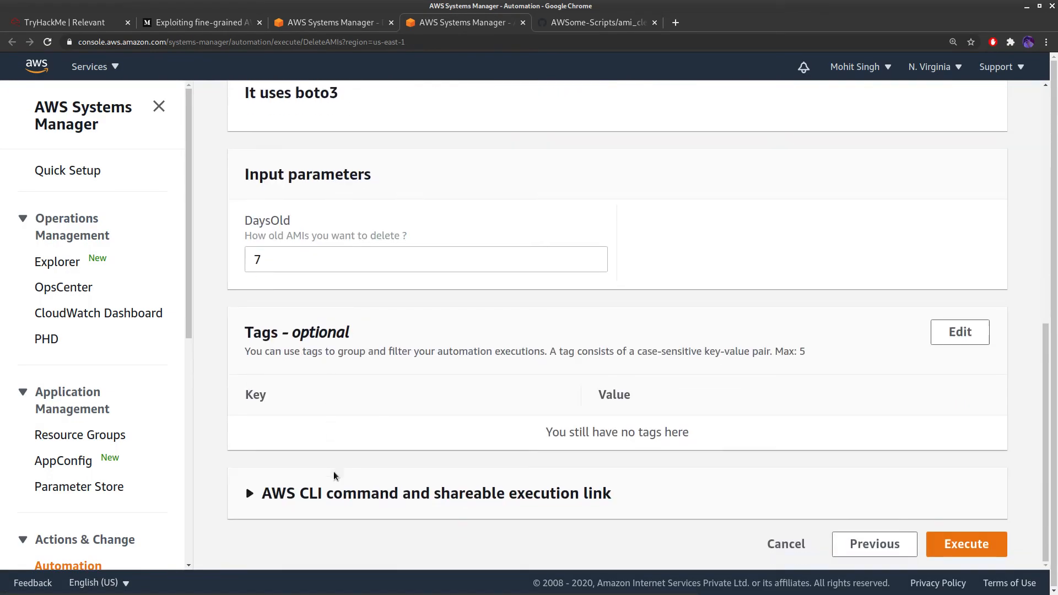
scroll(308, 286, up, 3)
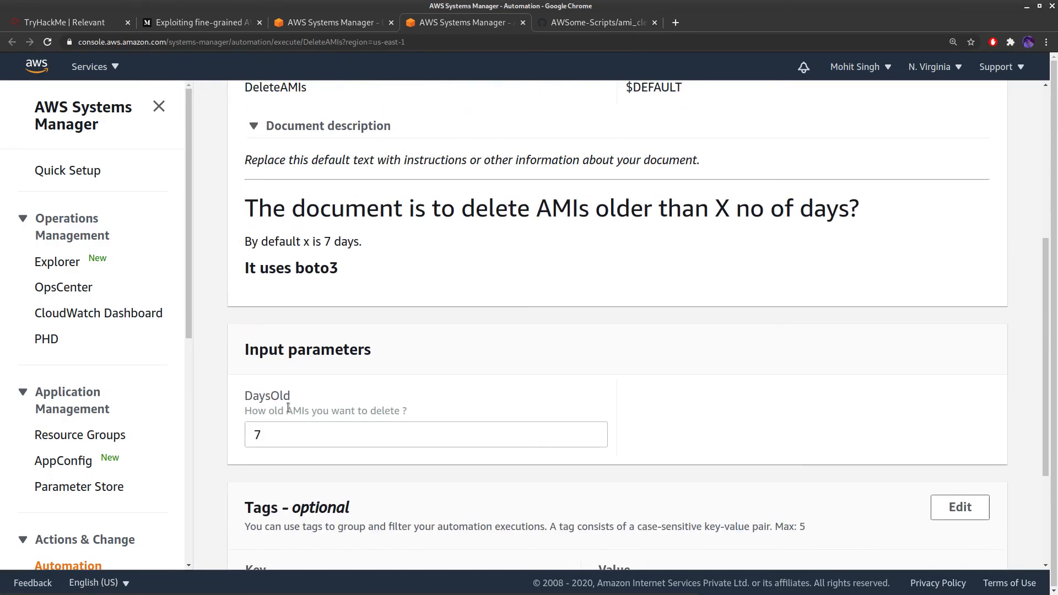
click(280, 432)
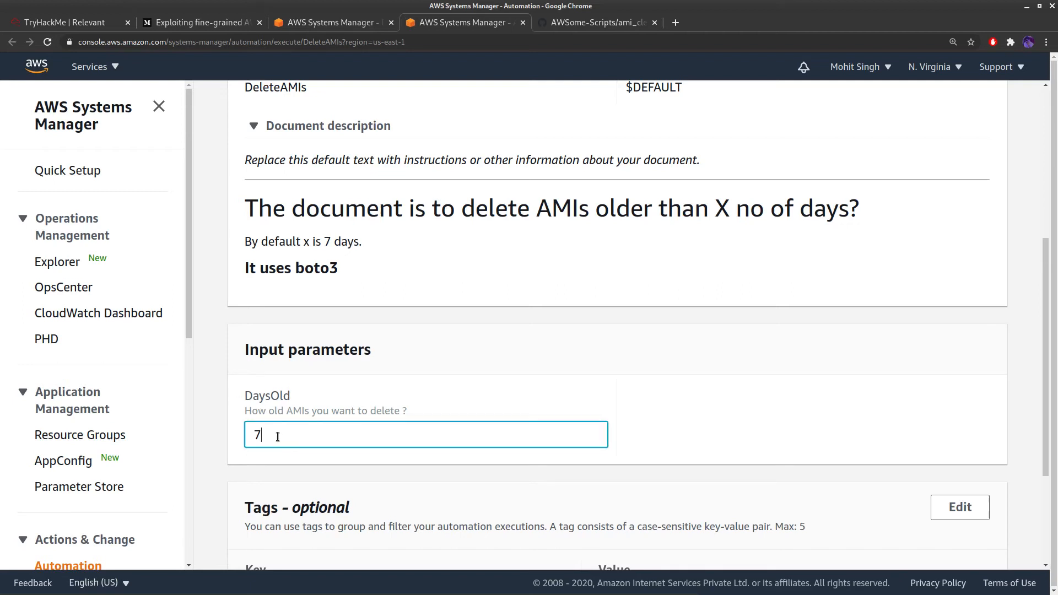
key(BackSpace)
text(0)
scroll(461, 267, down, 3)
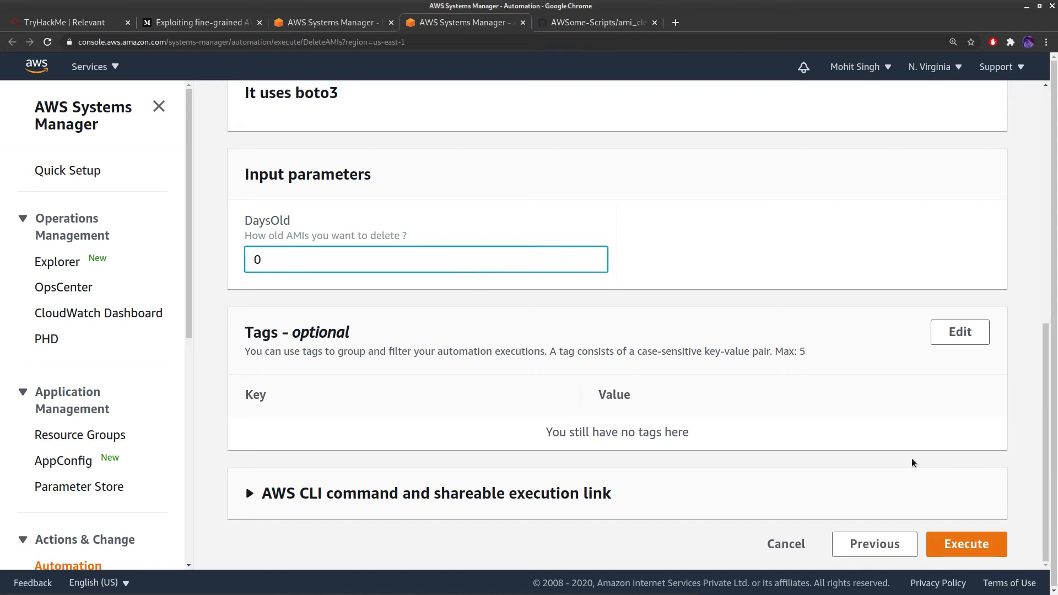
click(964, 547)
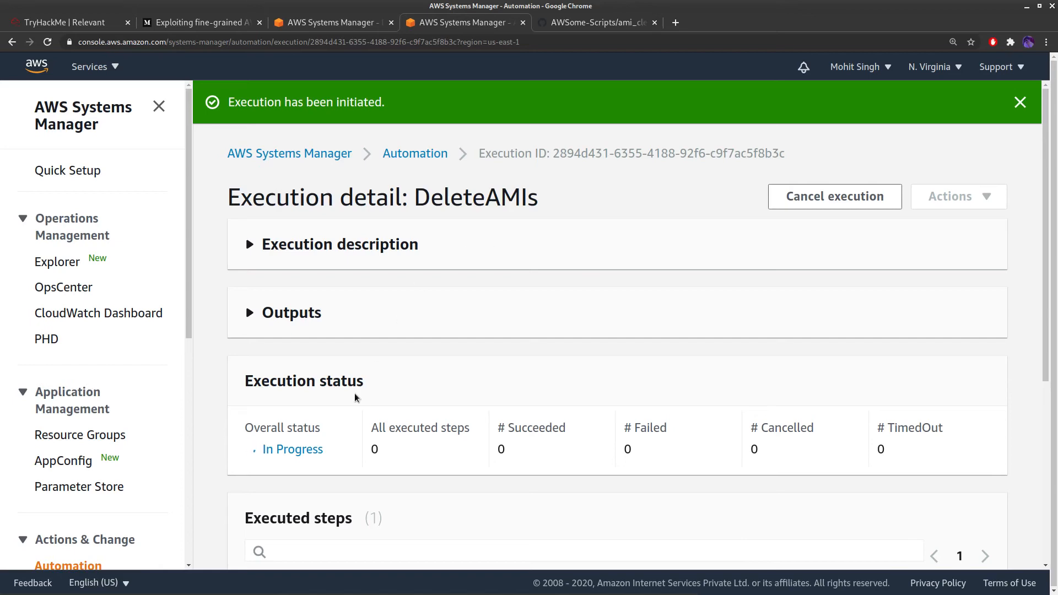
Check the DeleteAMIs step output showing one deleted AMI and snapshot, then return to the document
scroll(363, 385, down, 5)
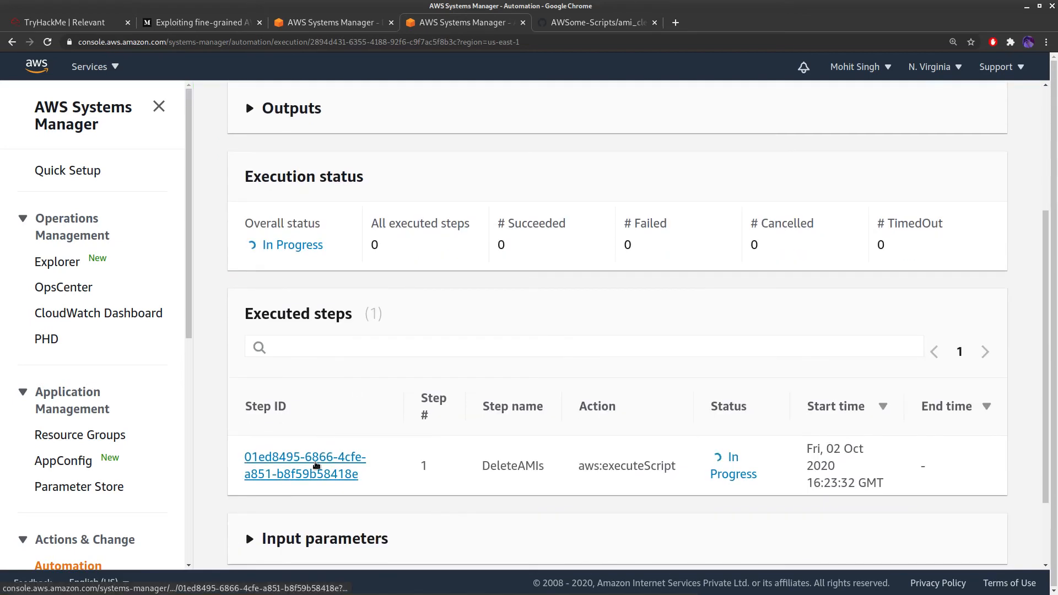
click(315, 466)
scroll(317, 466, down, 4)
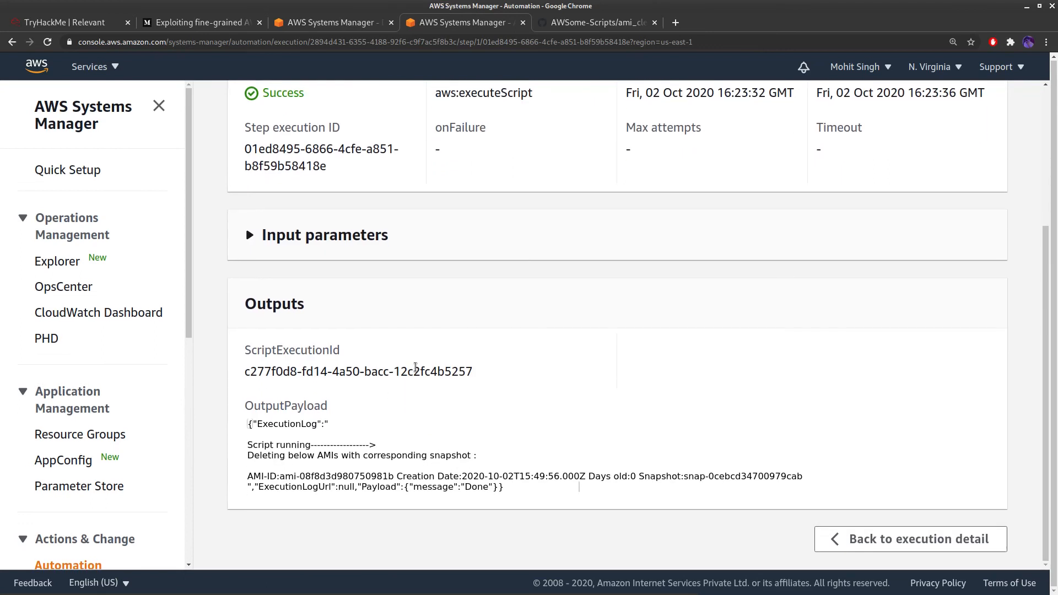
drag(247, 474, 836, 477)
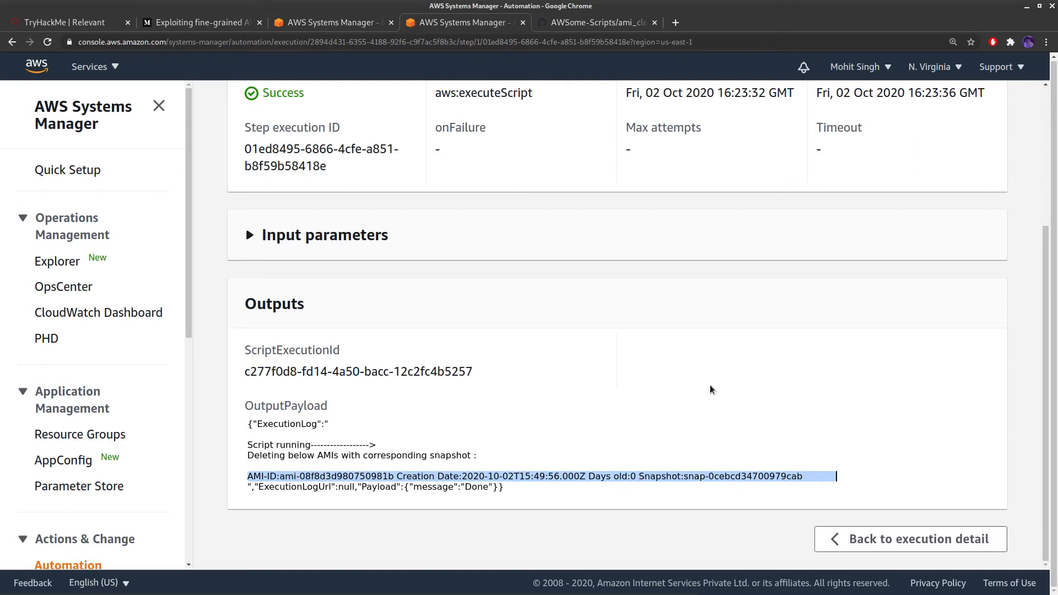
click(338, 24)
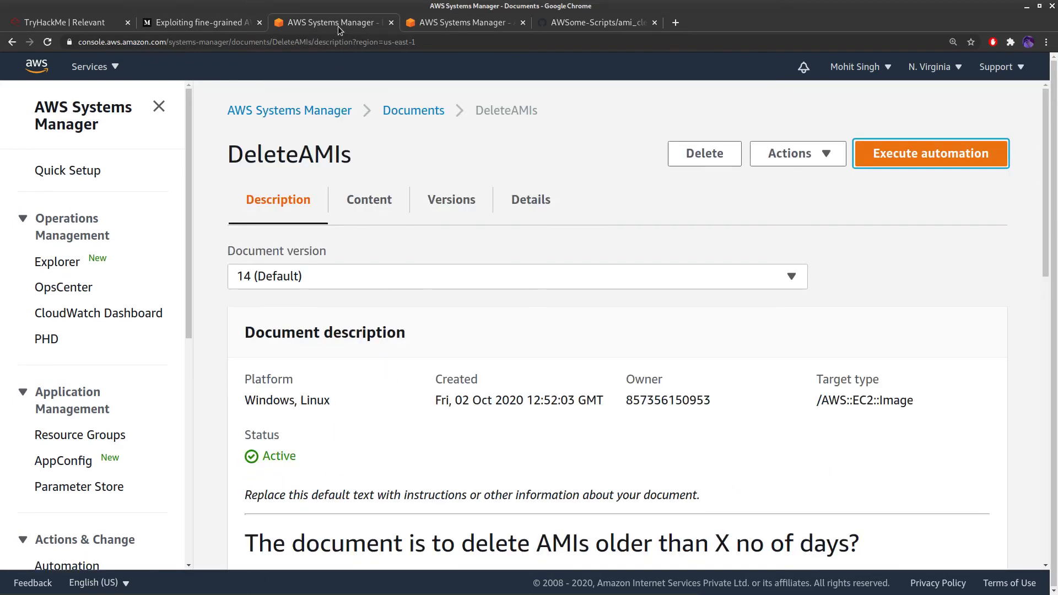
Verify in EC2 that no owned AMIs or EBS snapshots remain, then return to the step output
click(113, 69)
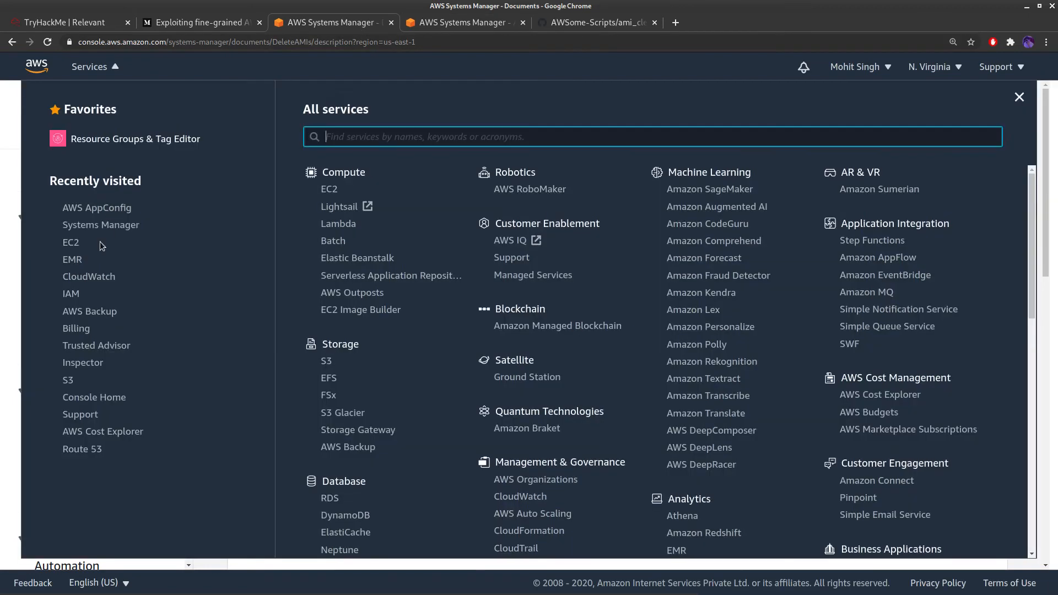
click(71, 243)
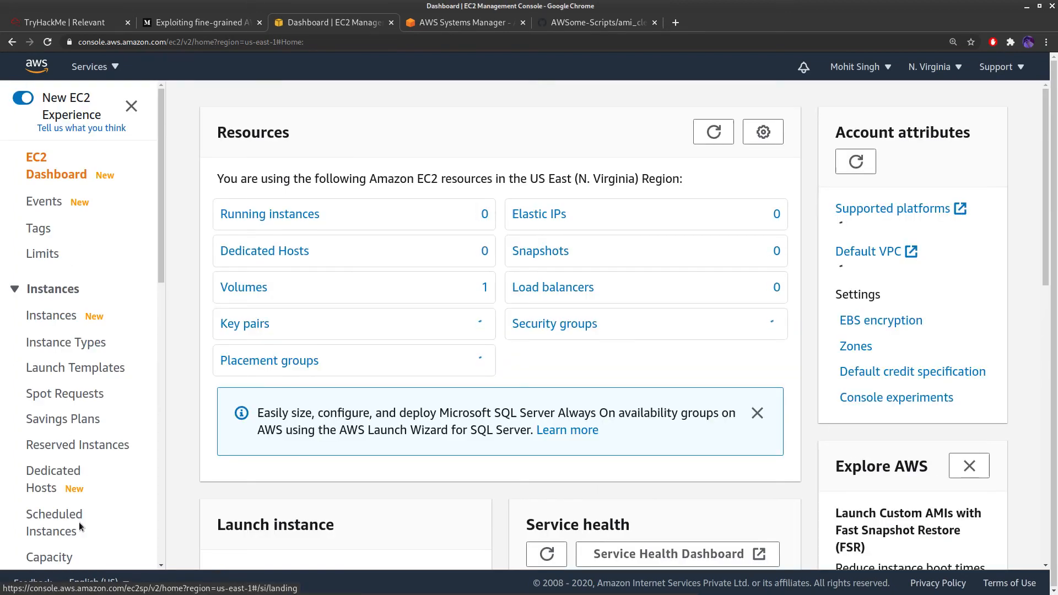
scroll(66, 441, down, 3)
click(45, 492)
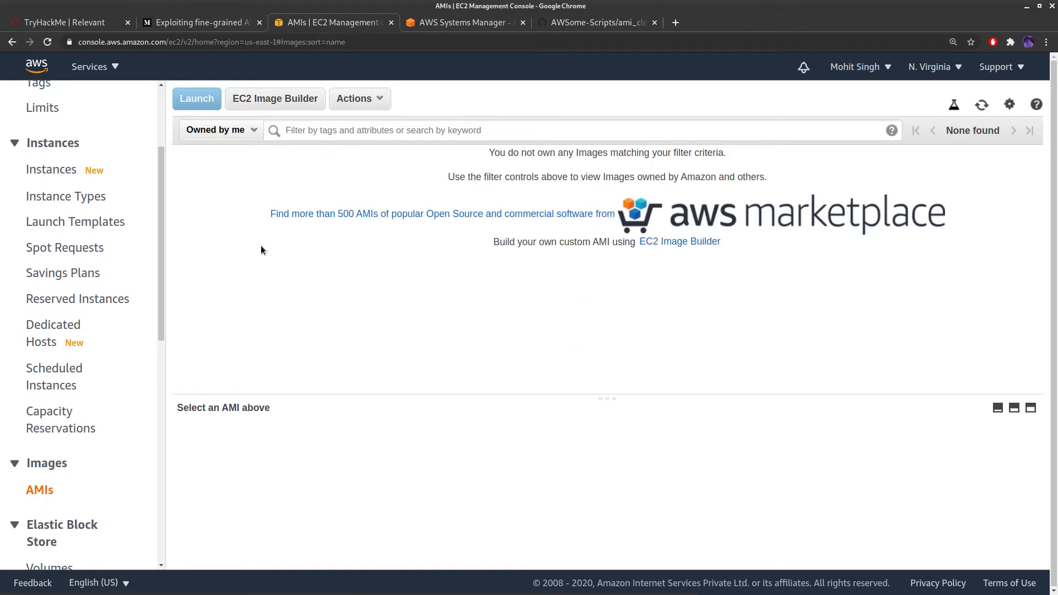
scroll(102, 445, down, 3)
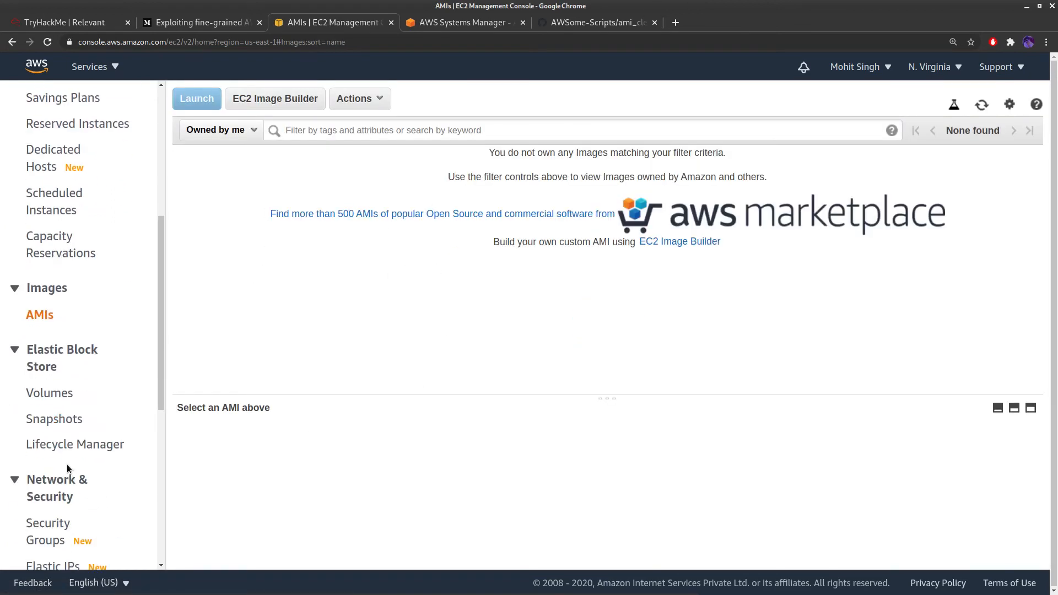
click(55, 421)
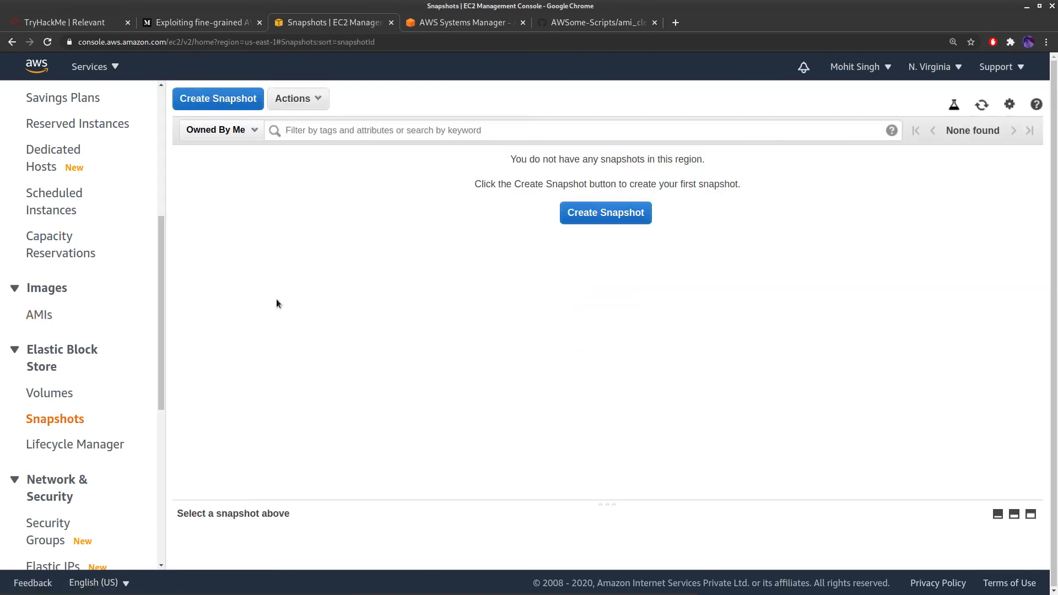
click(441, 25)
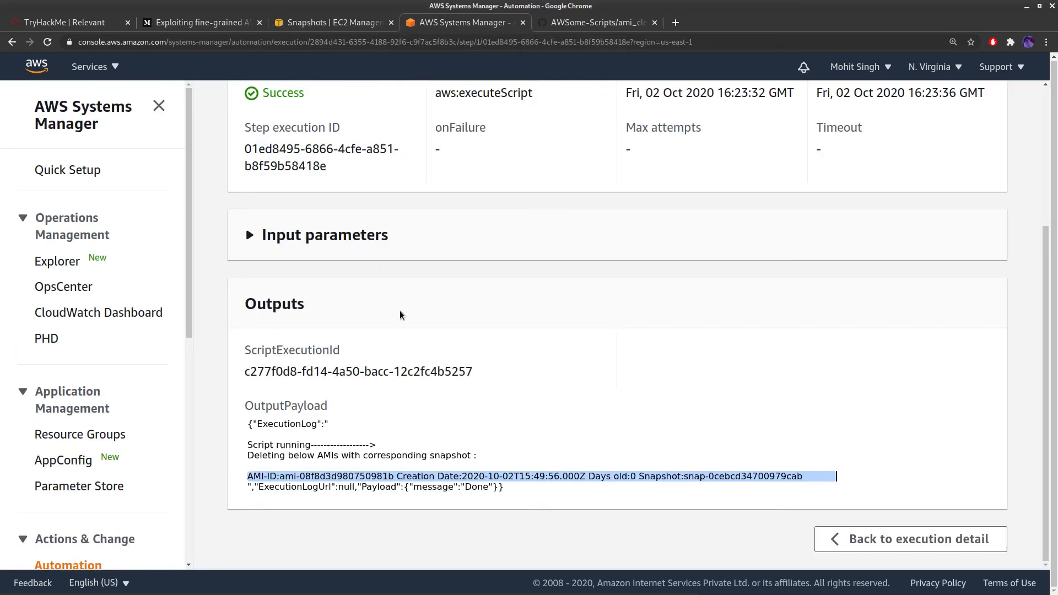
scroll(401, 314, up, 2)
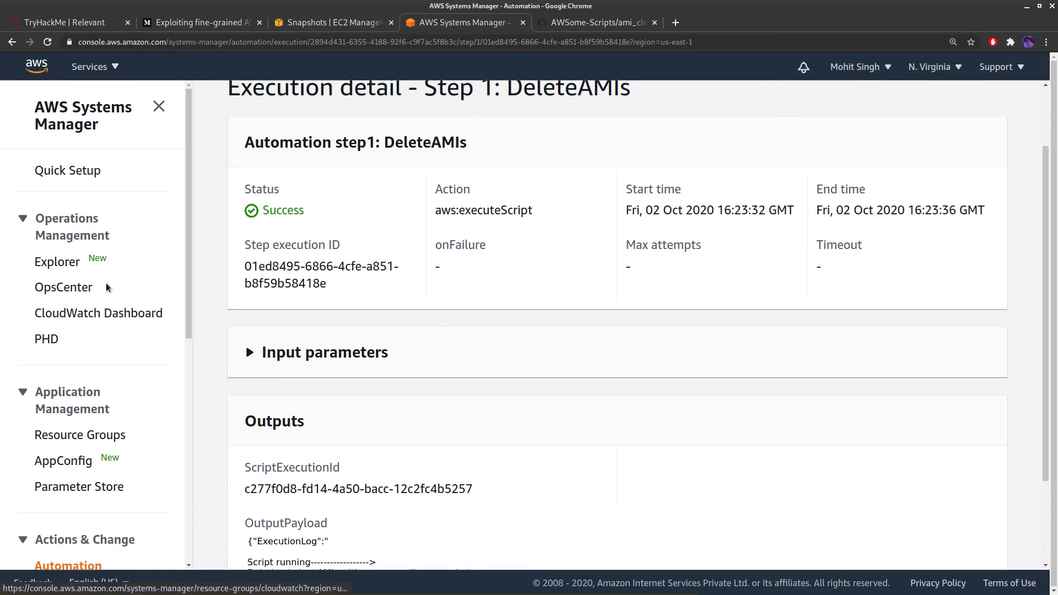
Go to CloudWatch Events > Rules and begin creating a new rule
scroll(244, 271, up, 2)
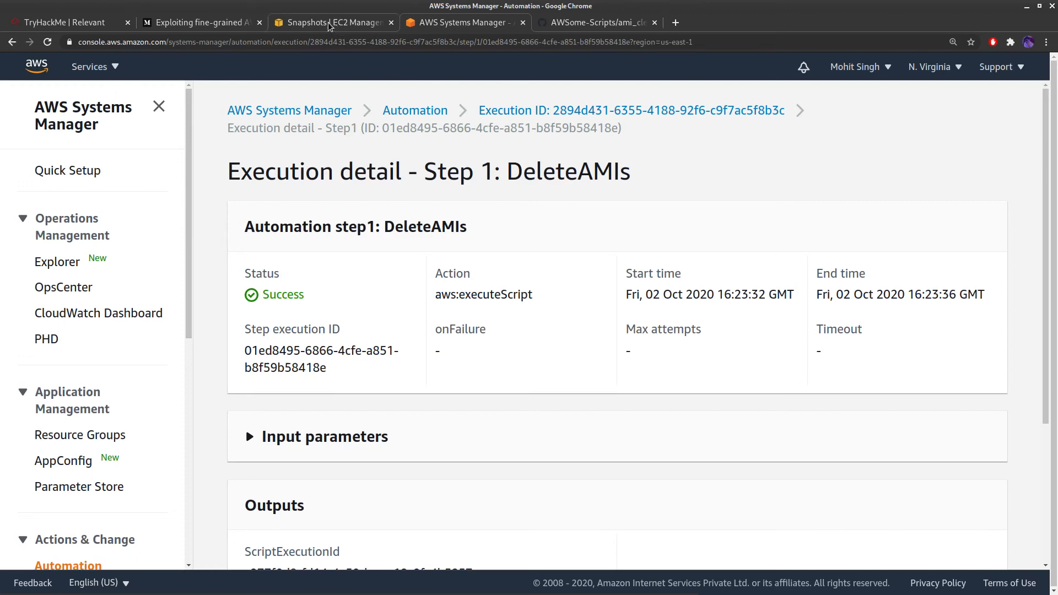
click(91, 66)
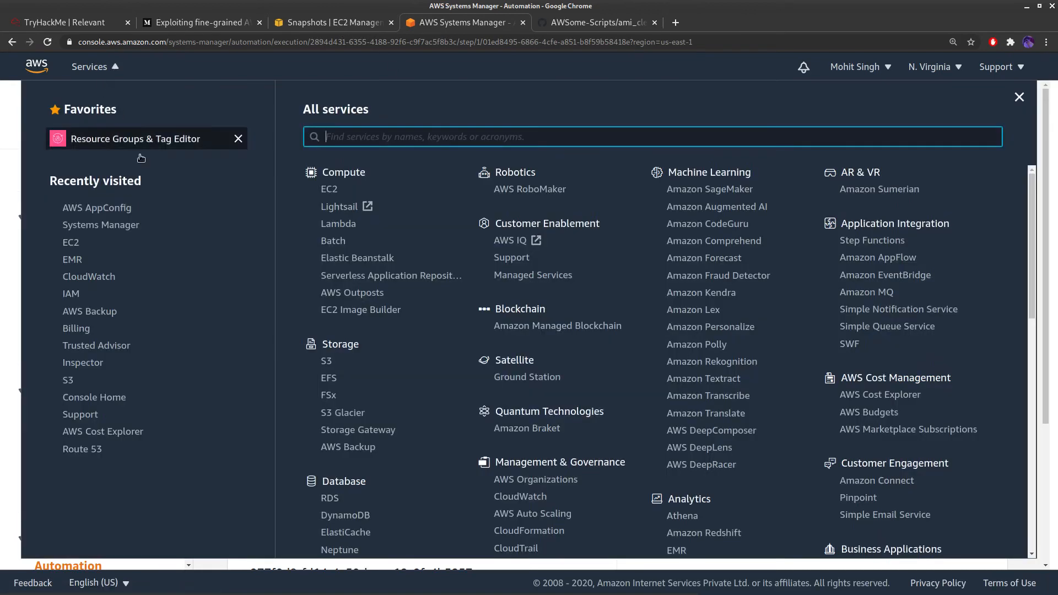
click(86, 282)
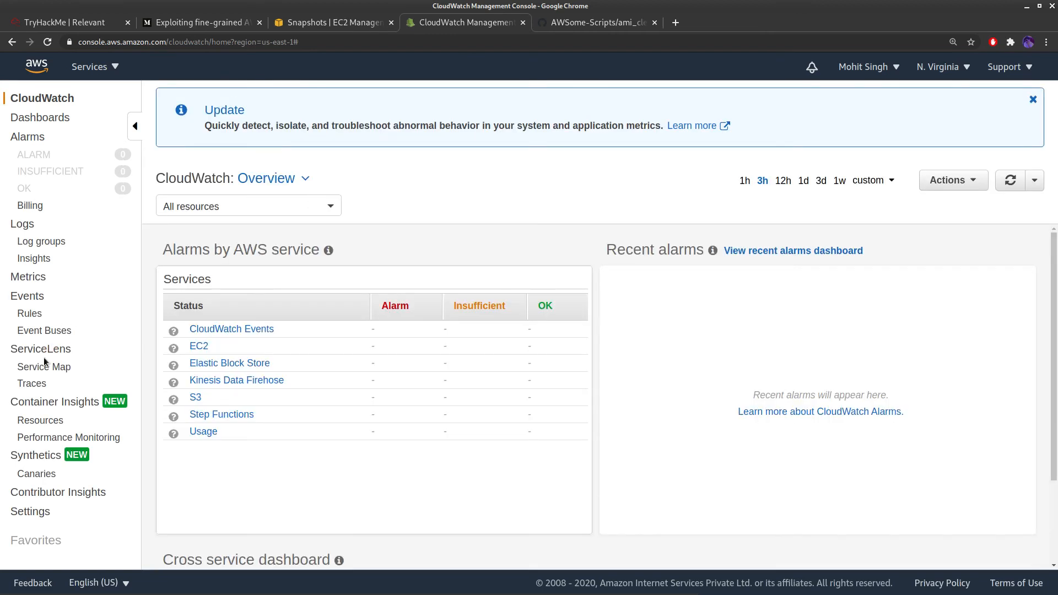
click(30, 298)
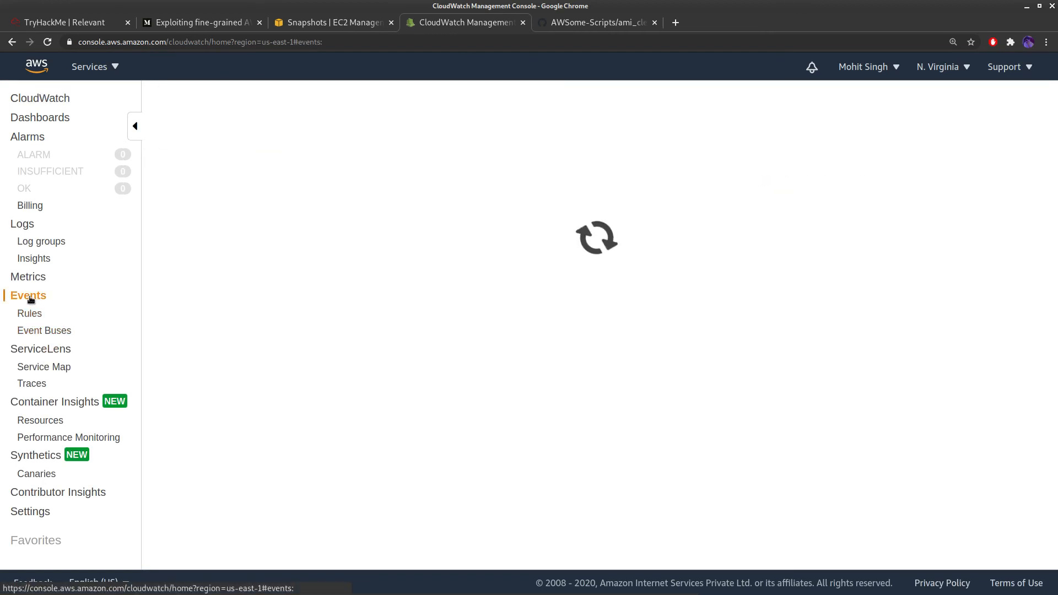
click(31, 314)
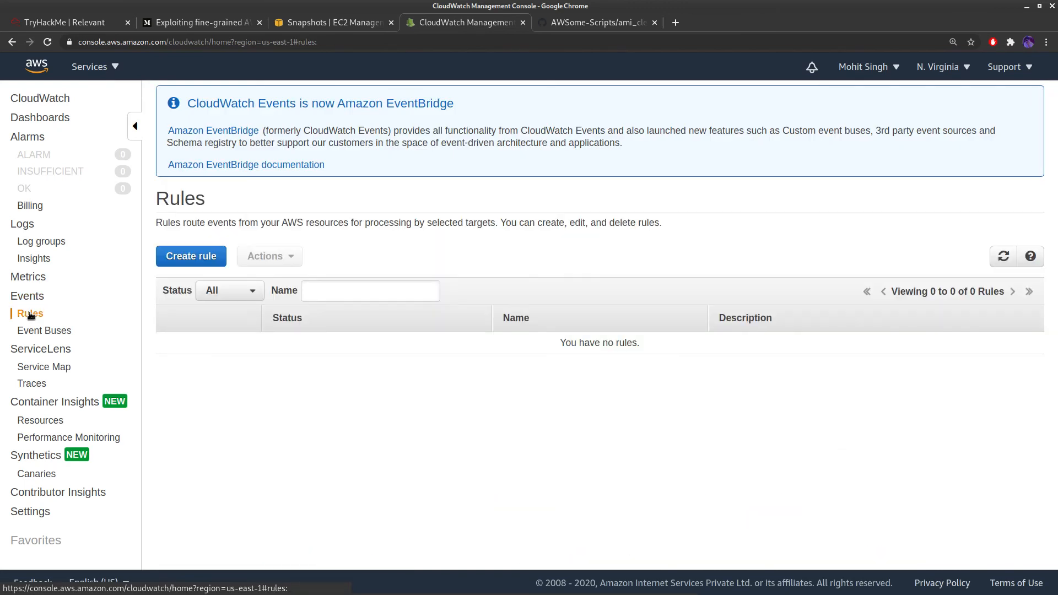
click(216, 263)
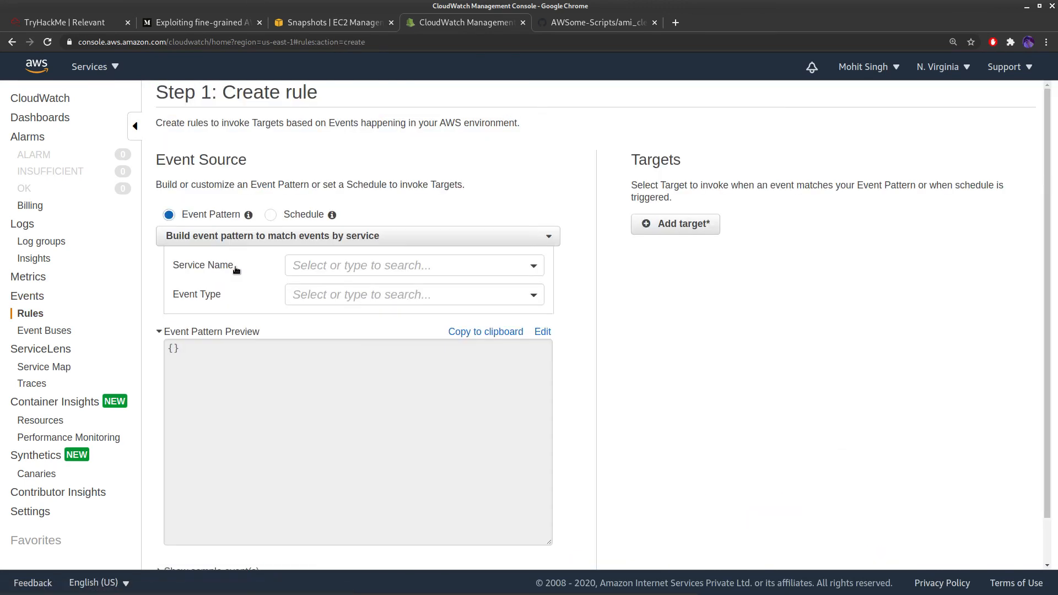
Set the rule's event source to a fixed-rate schedule of every 30 days
click(271, 215)
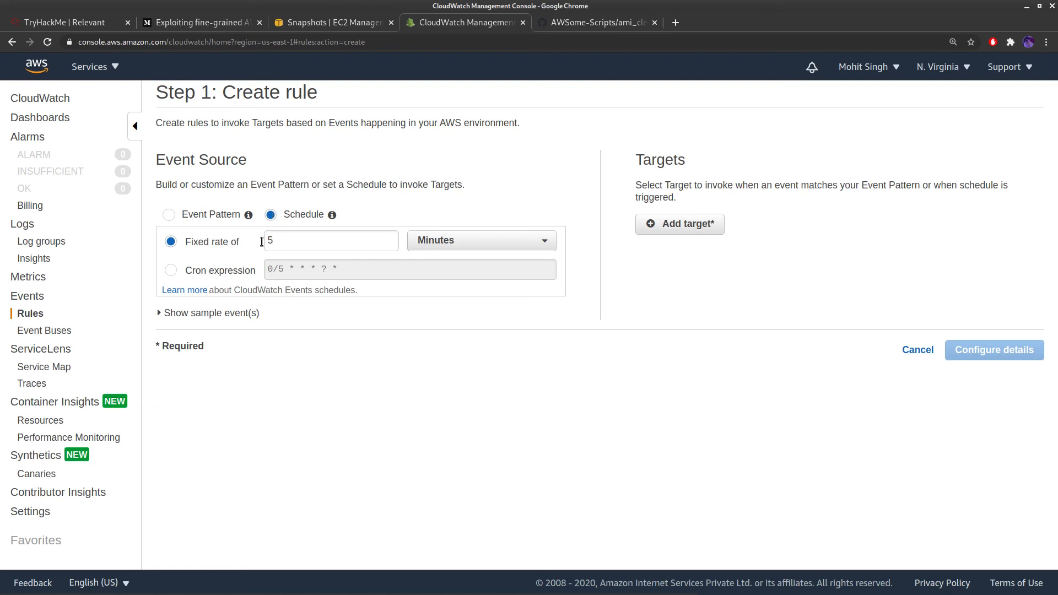
click(451, 244)
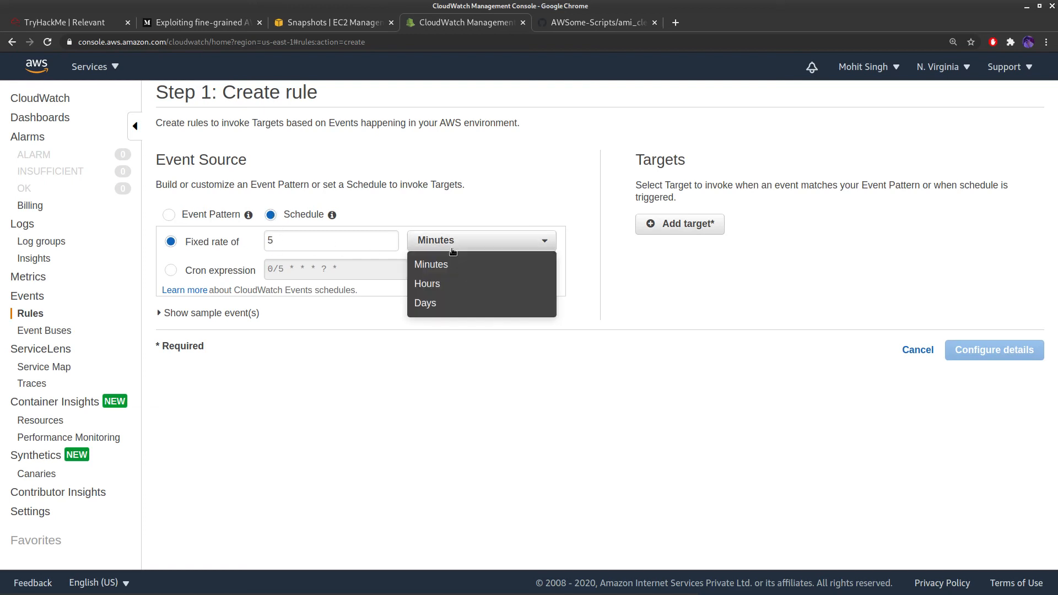
click(444, 307)
double_click(295, 246)
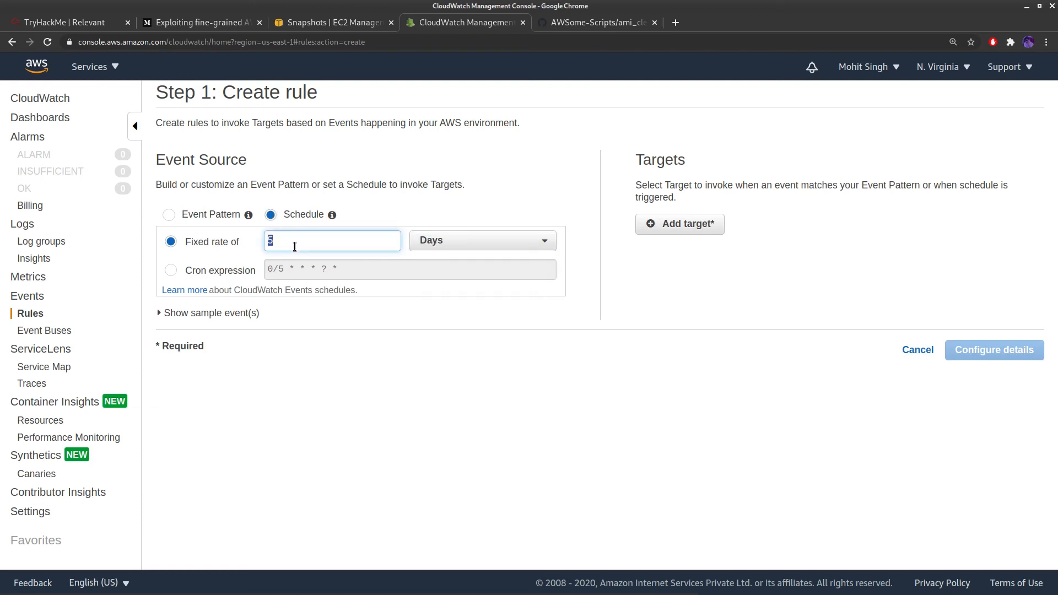
text(30)
Target the DeleteAMIs SSM Automation with constant DaysOld 30 and continue to rule details
click(693, 232)
click(740, 230)
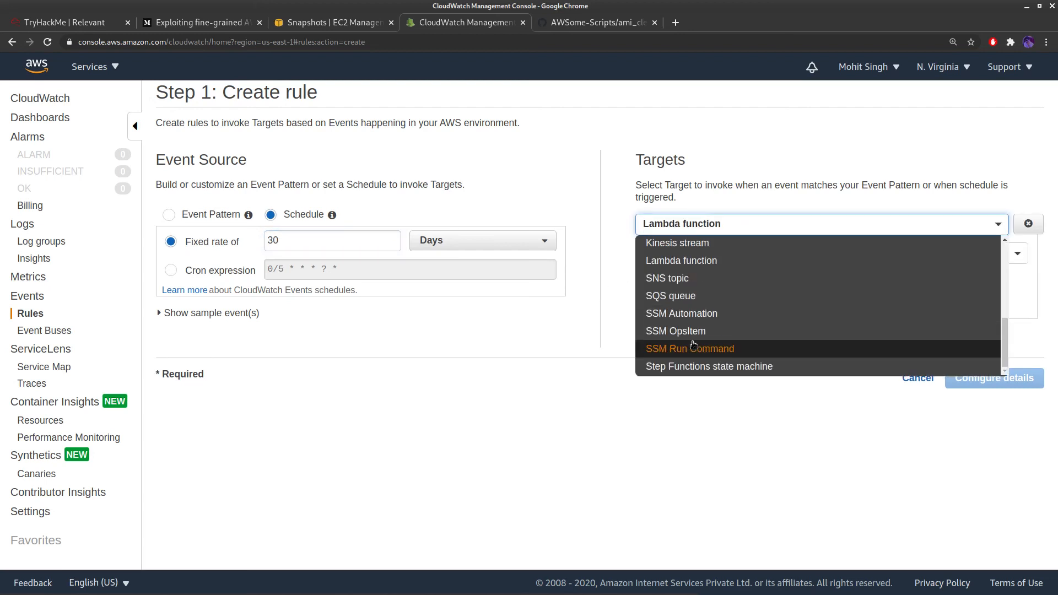
click(699, 316)
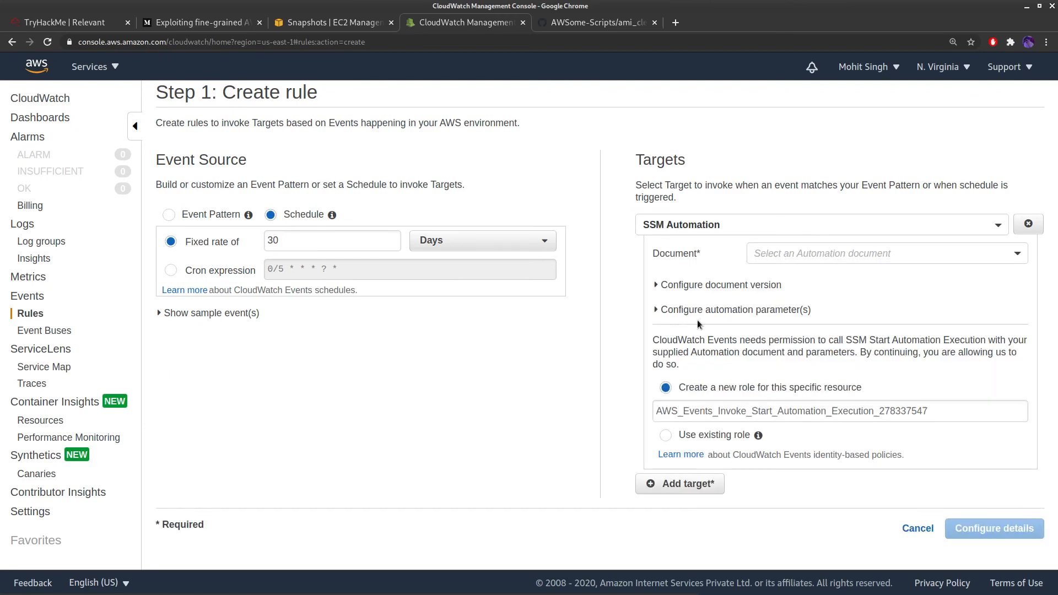
click(778, 258)
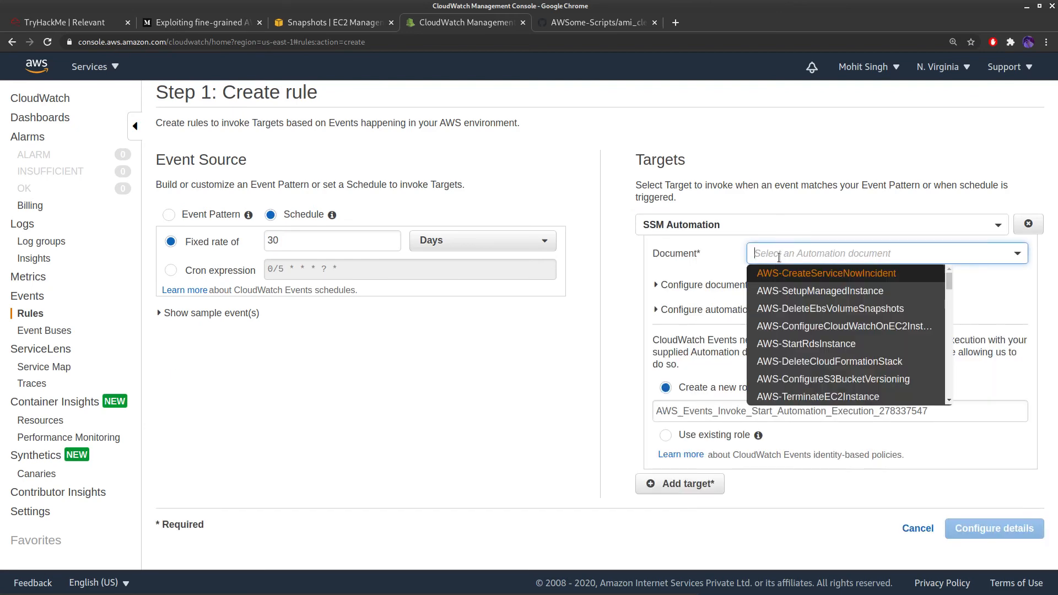
text(deletet)
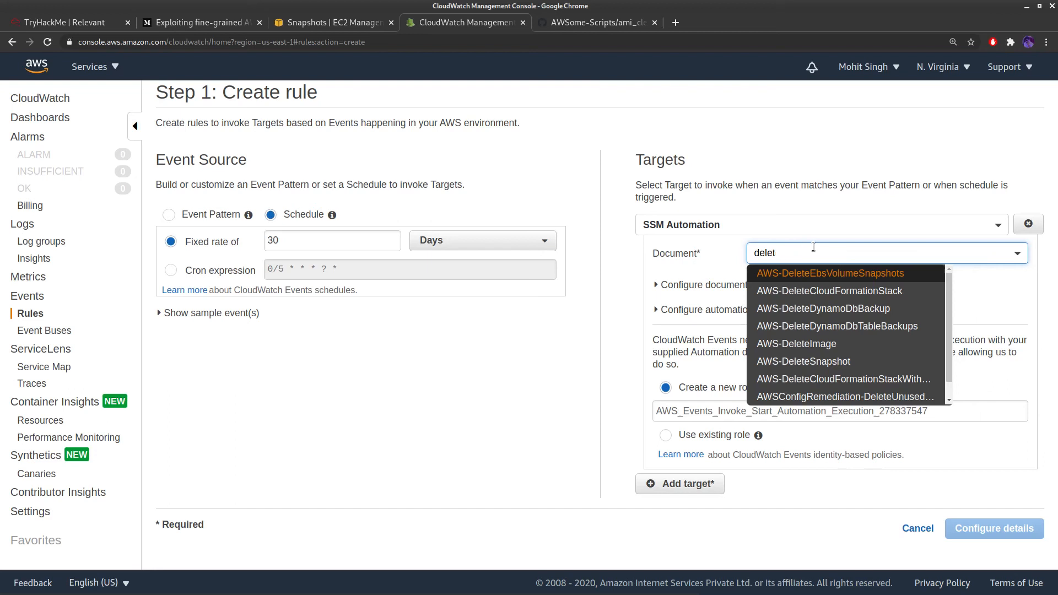
text(eami)
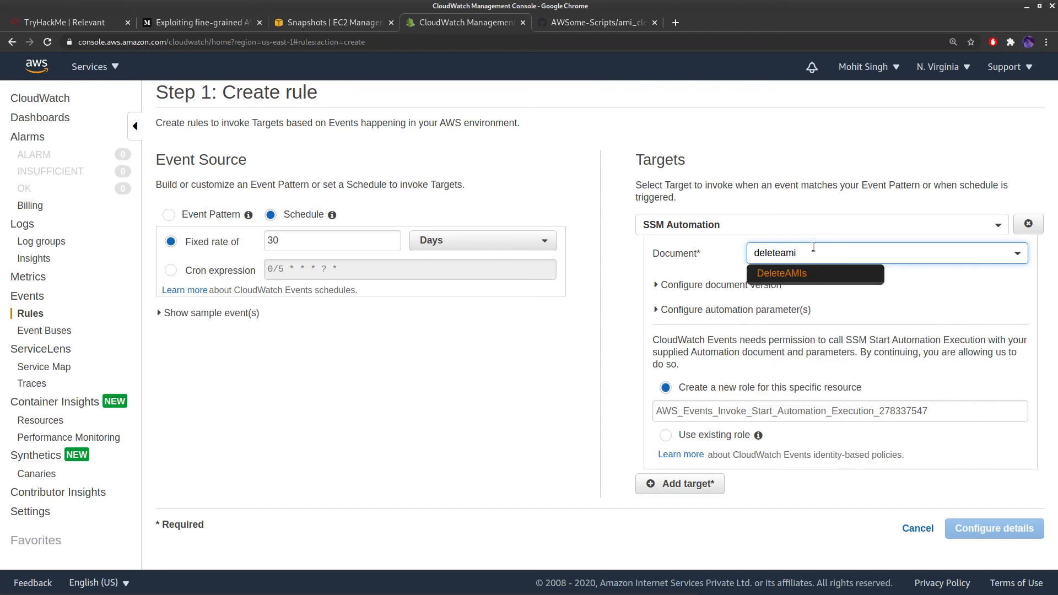
click(808, 277)
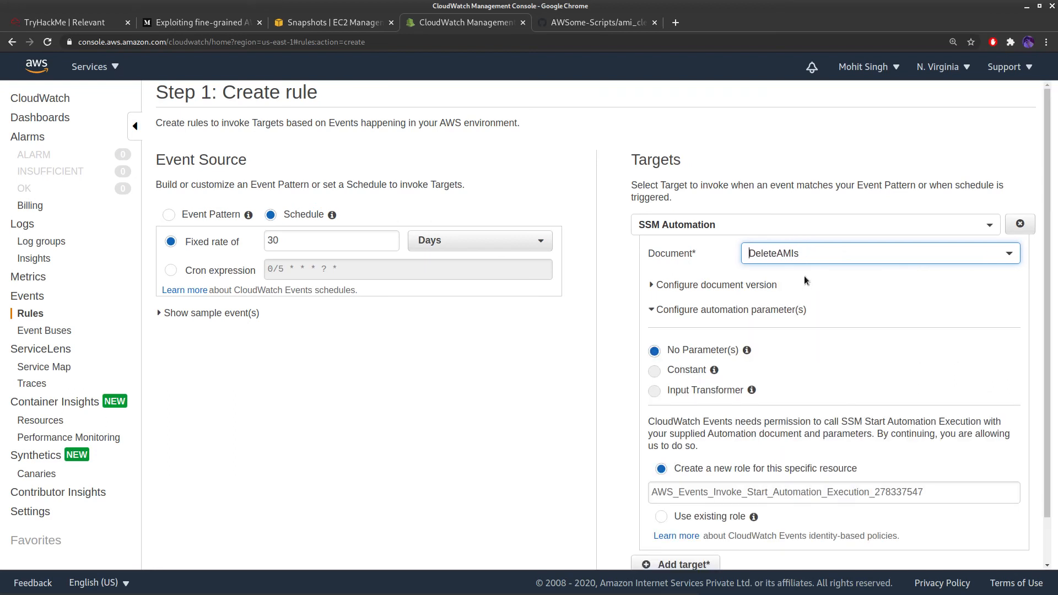
double_click(686, 411)
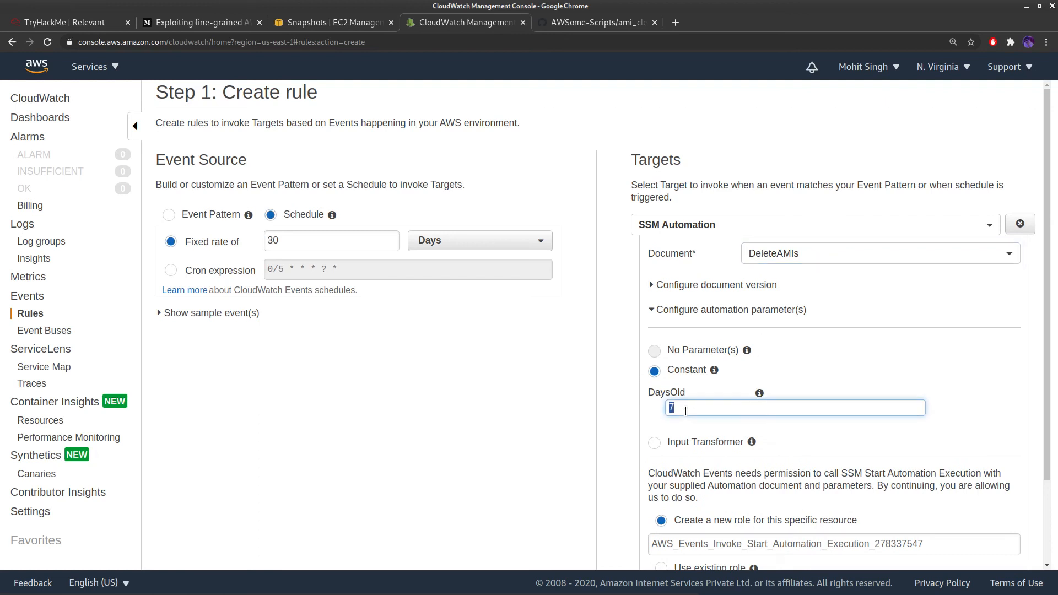
text(30)
scroll(686, 412, down, 2)
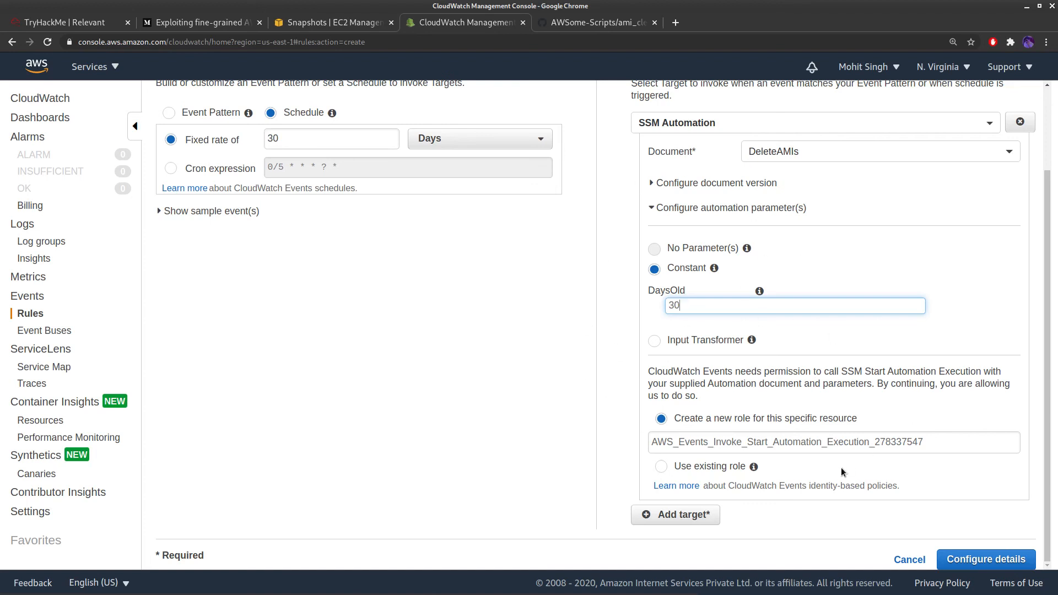
click(999, 563)
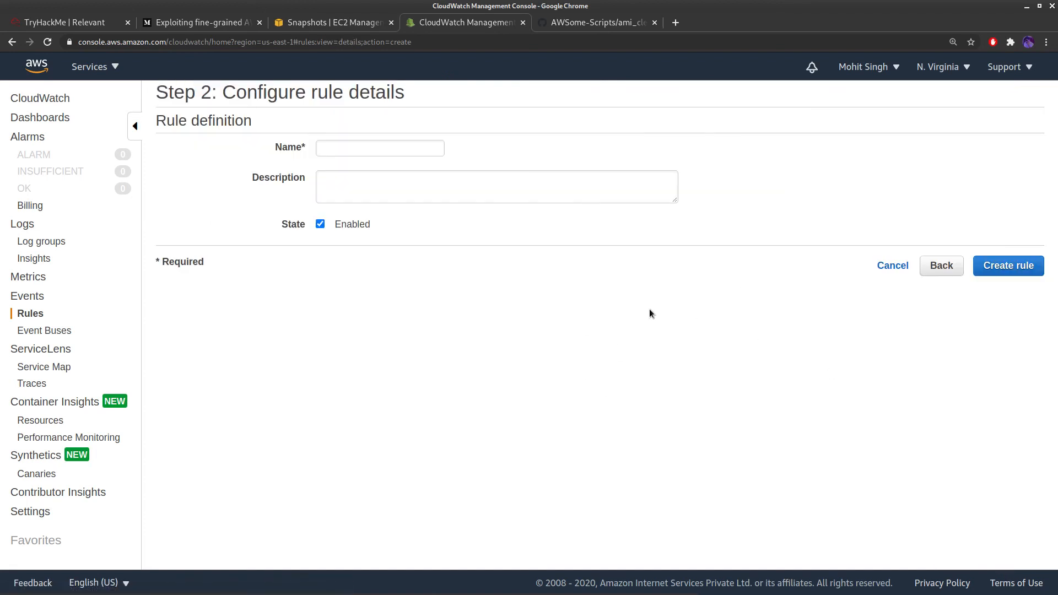
Create the rule named 'test', review its details, then return to the GitHub tab
click(406, 150)
text(test)
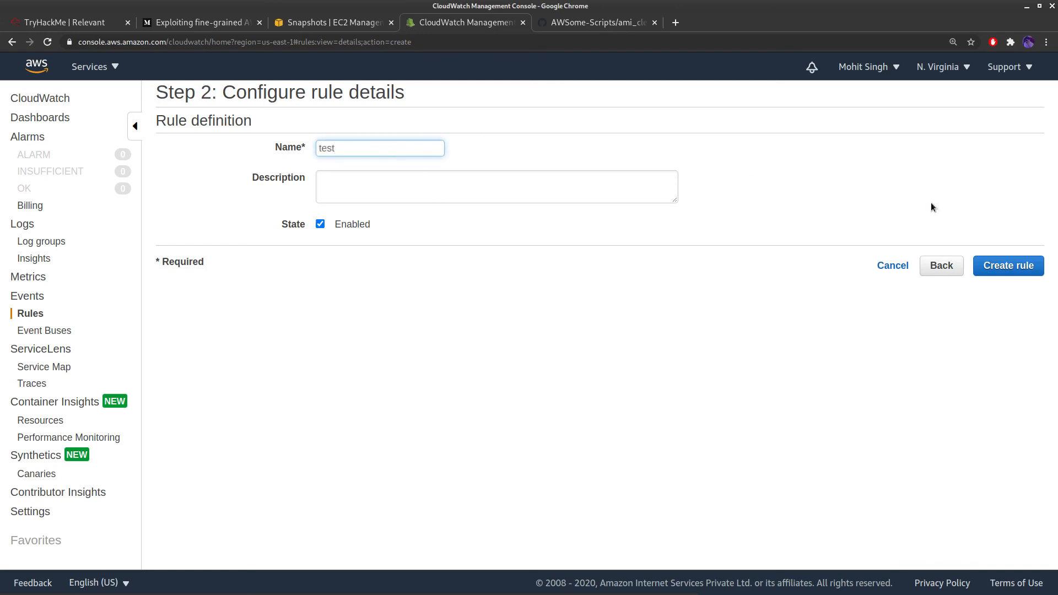
click(1025, 264)
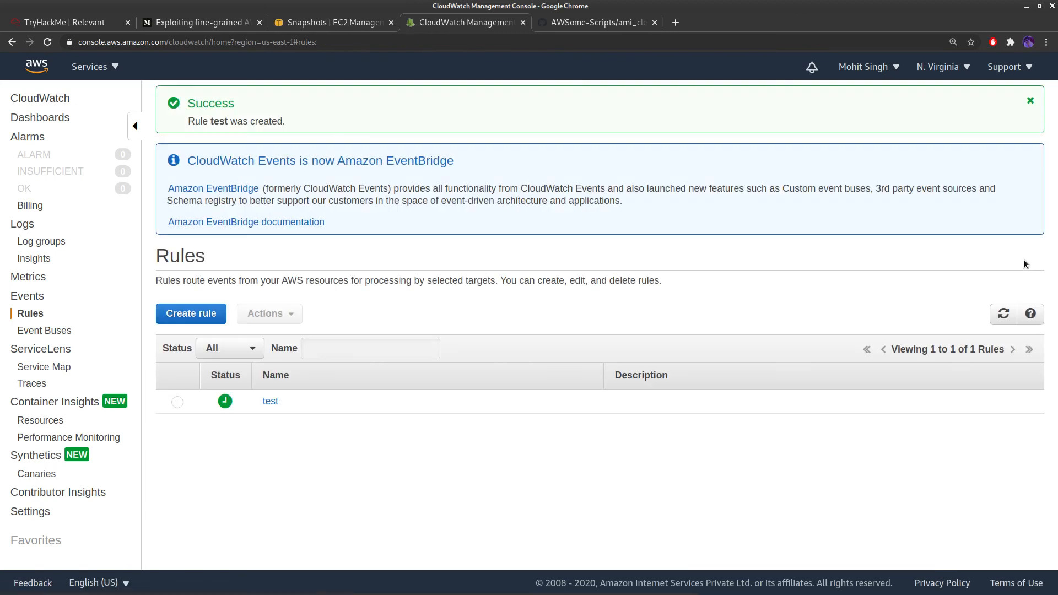
click(270, 402)
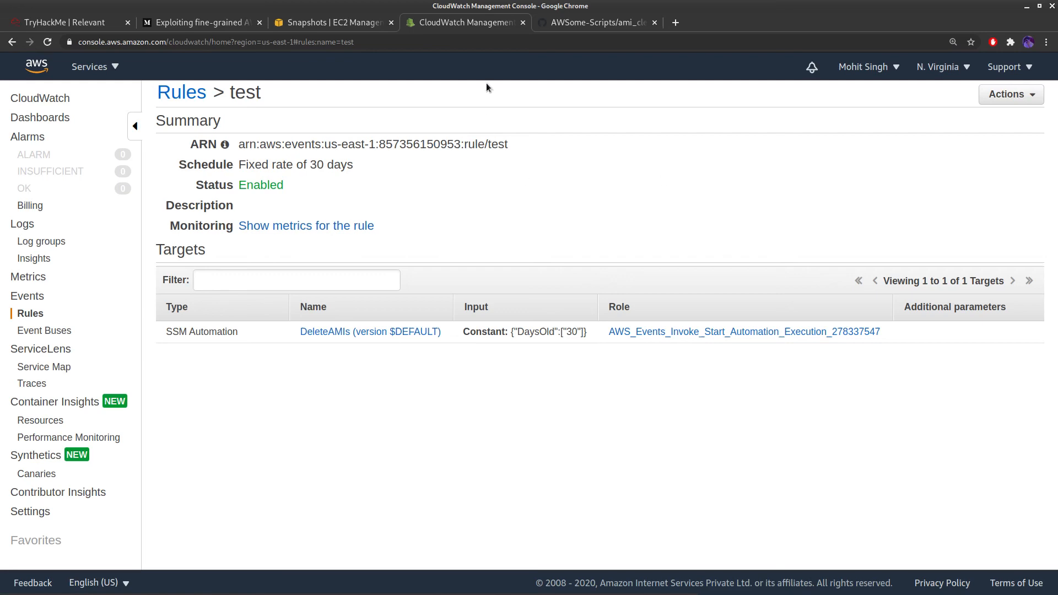
click(572, 25)
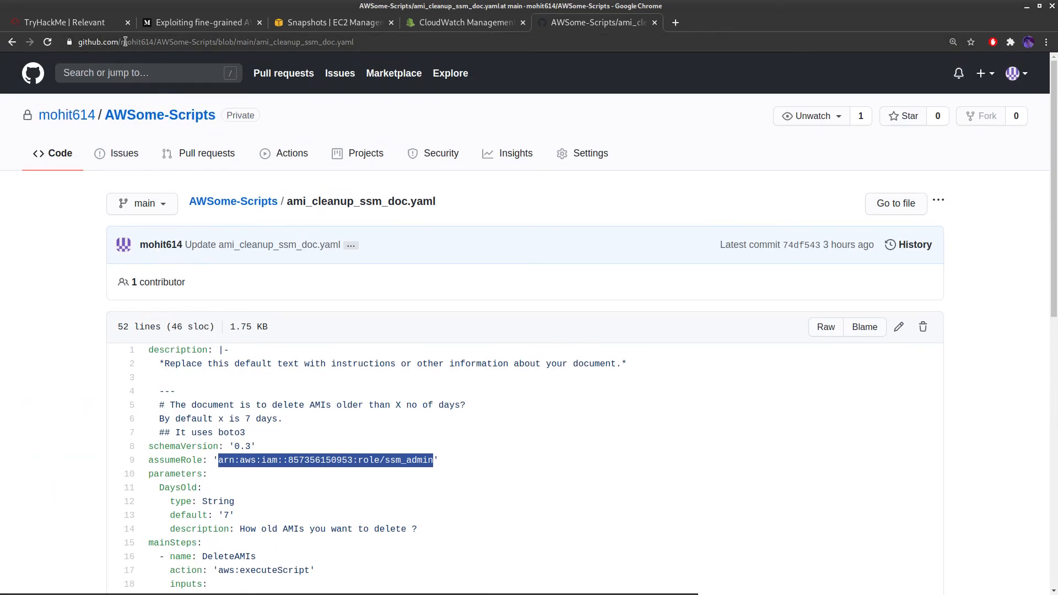
drag(120, 43, 155, 43)
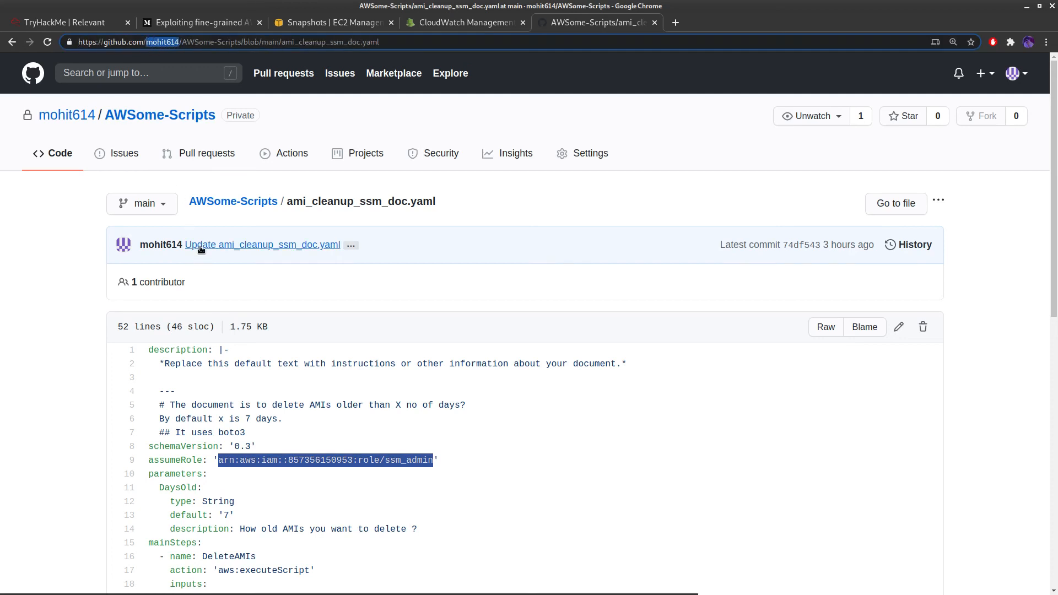
click(221, 204)
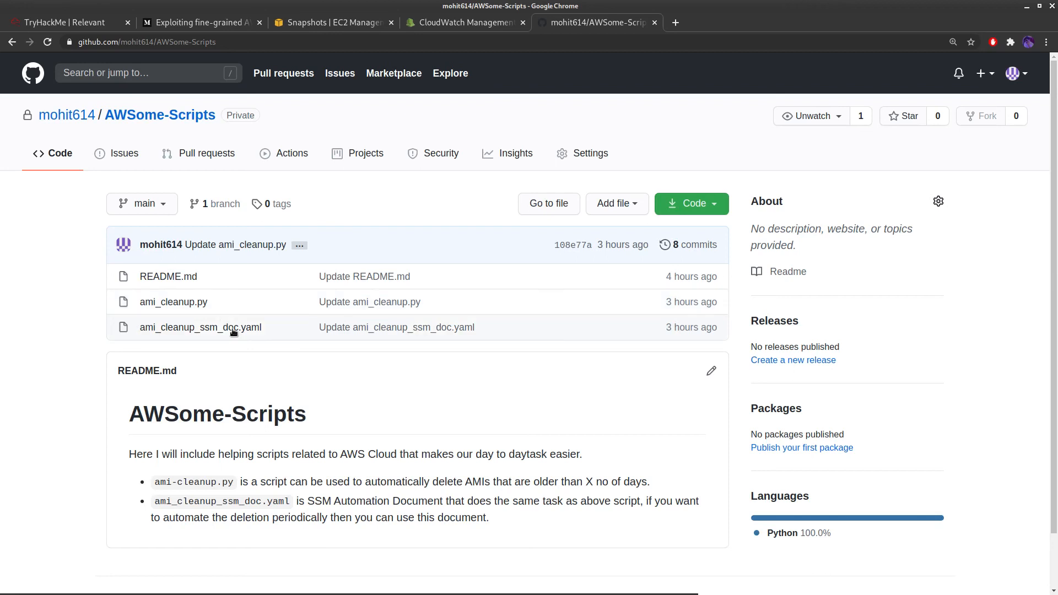
drag(272, 331, 135, 329)
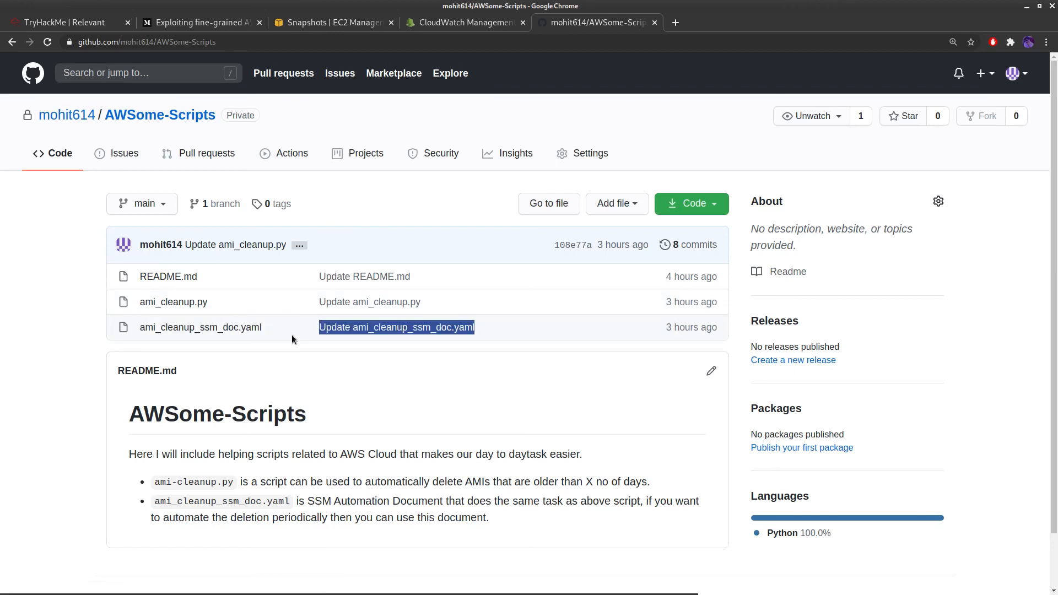
click(221, 327)
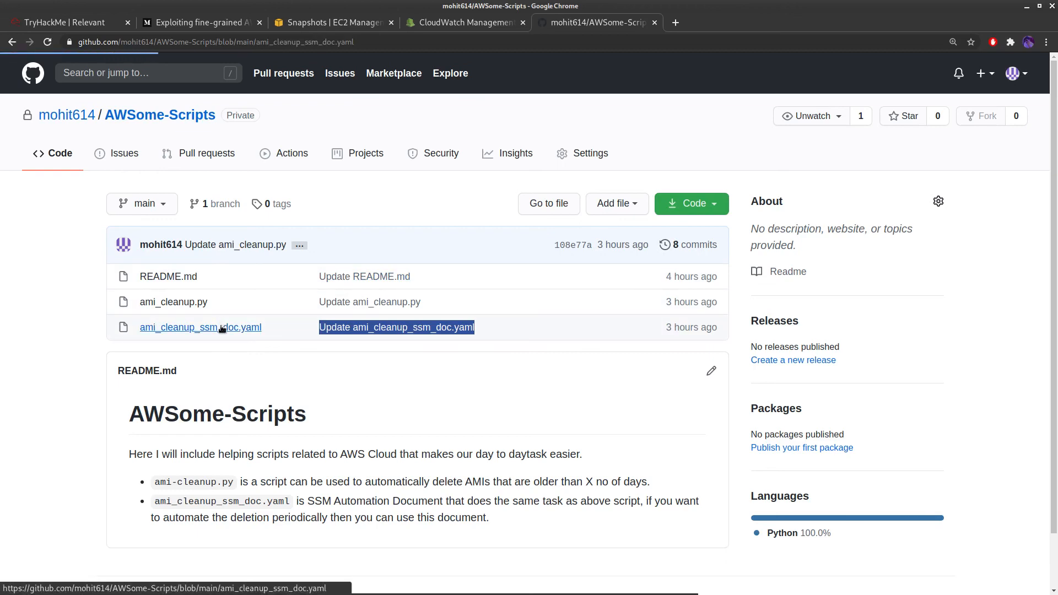
scroll(221, 327, down, 3)
scroll(220, 325, down, 4)
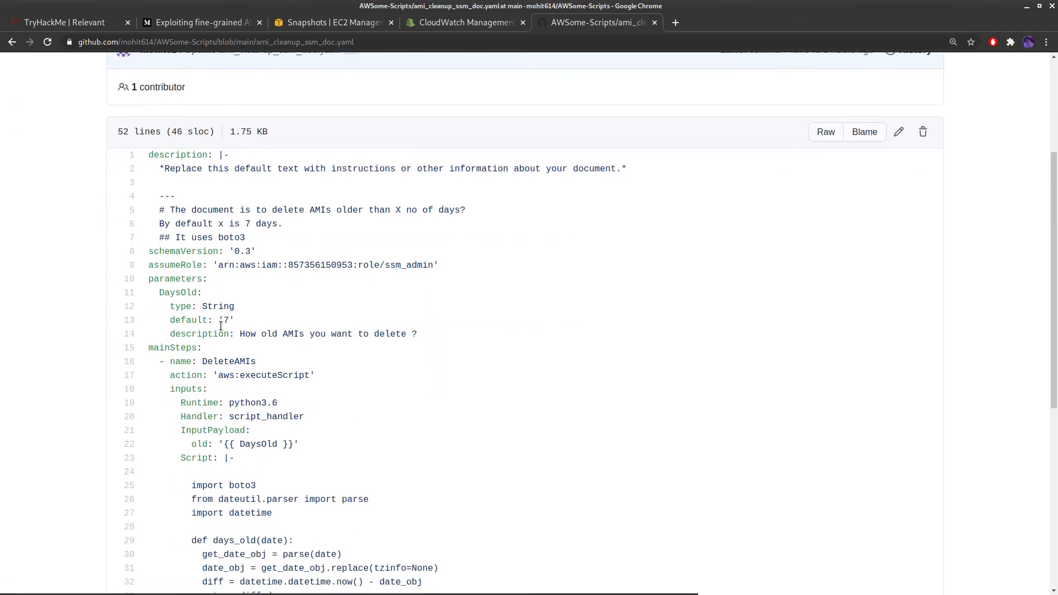
scroll(221, 326, down, 4)
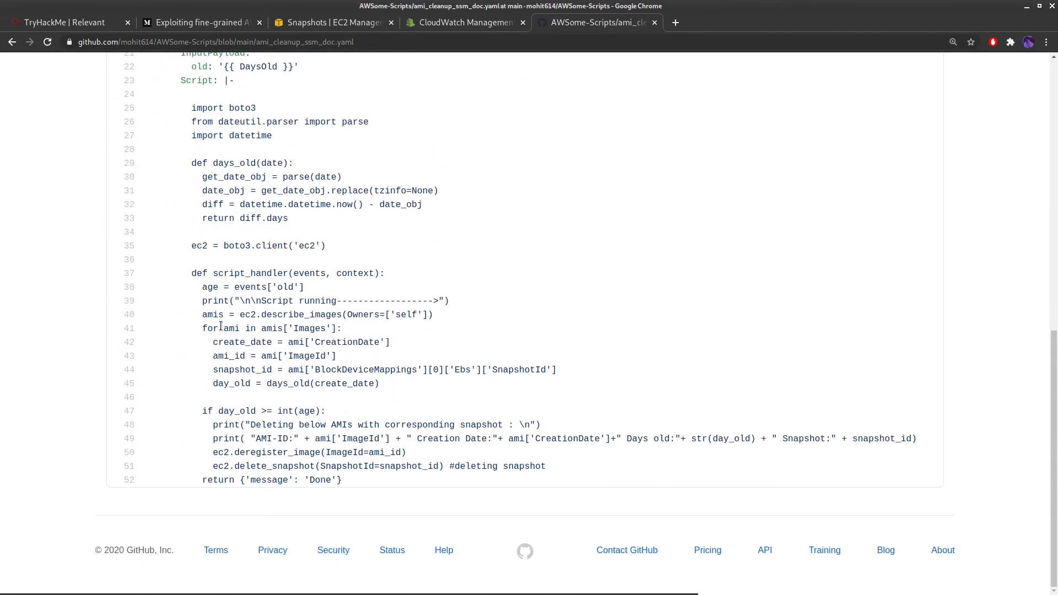
scroll(221, 326, up, 5)
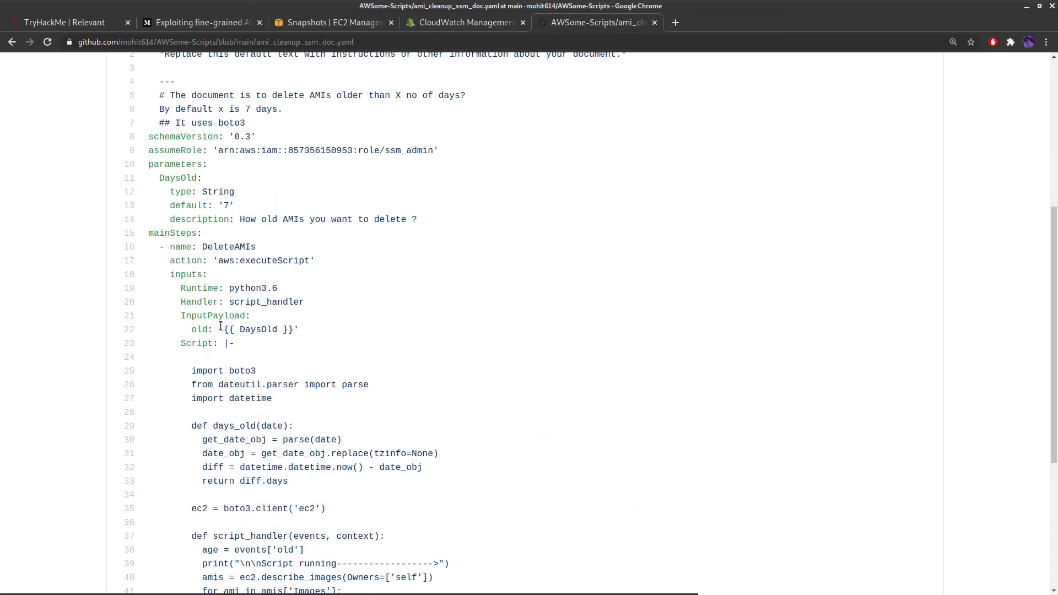